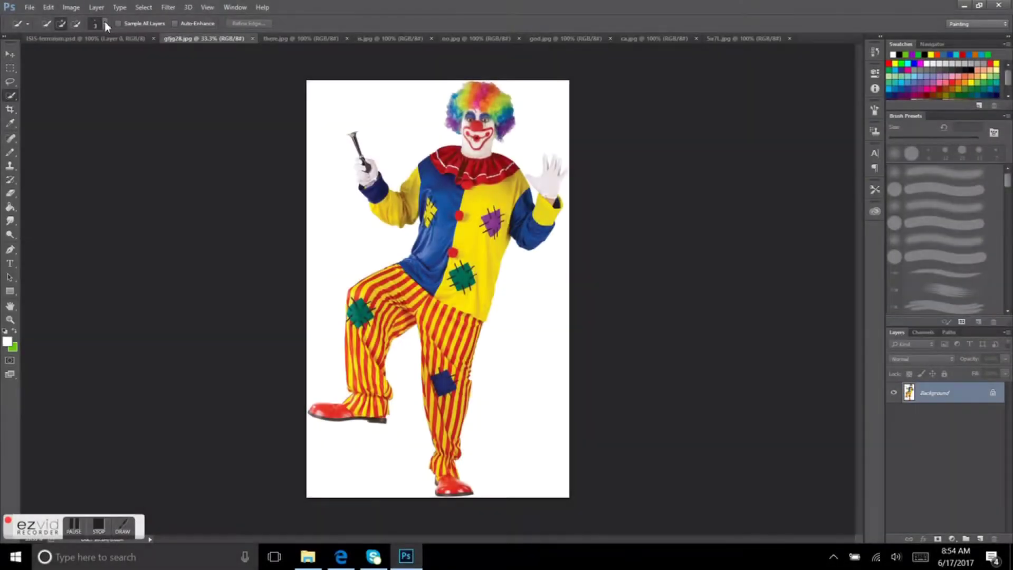
Step: Quick-select the clown's right white glove, left leg and shoe, and right pant leg
key(ctrl+plus)
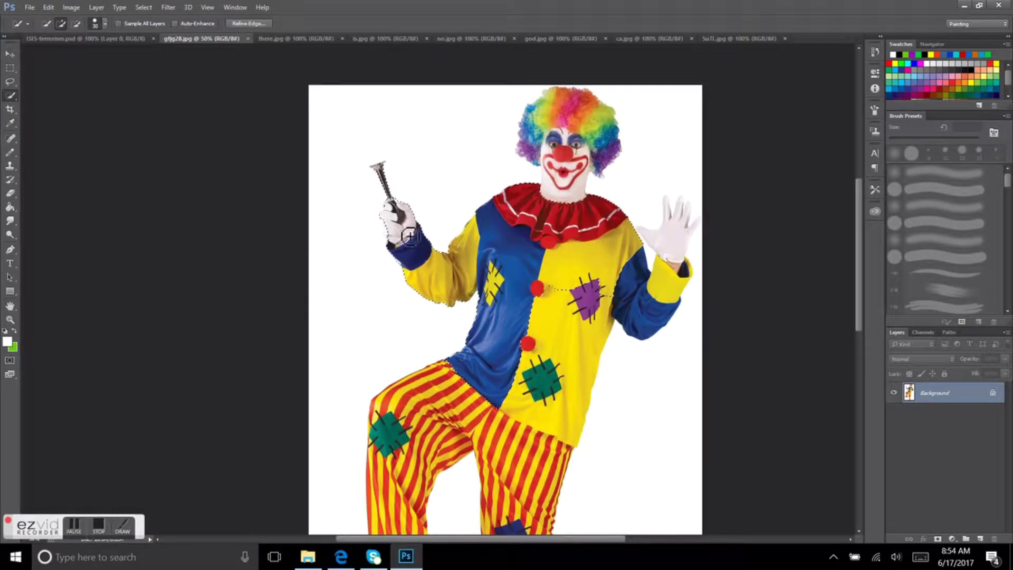
drag(649, 235, 692, 215)
scroll(692, 215, down, 3)
drag(444, 464, 438, 357)
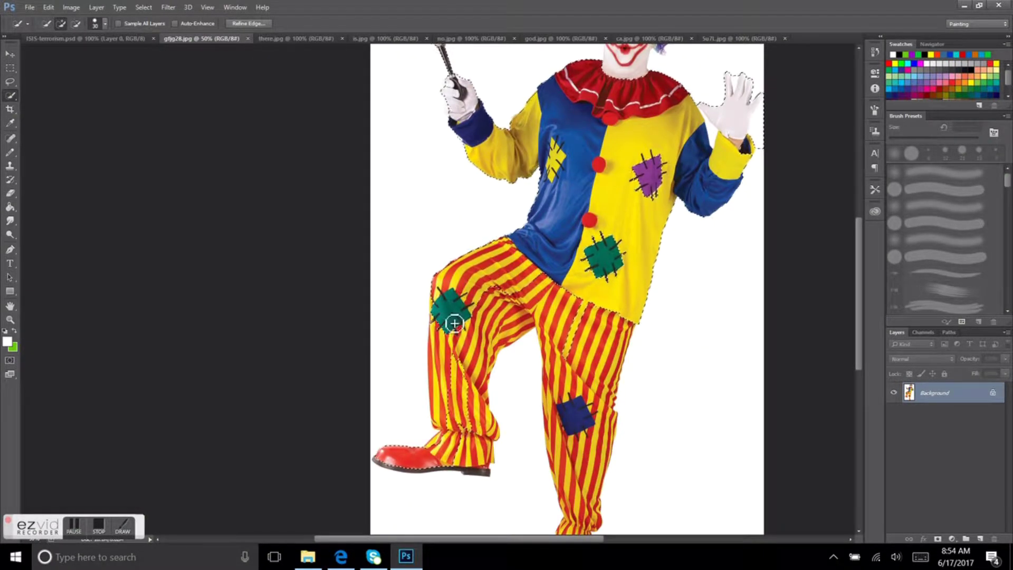
drag(625, 323, 614, 431)
scroll(614, 431, up, 3)
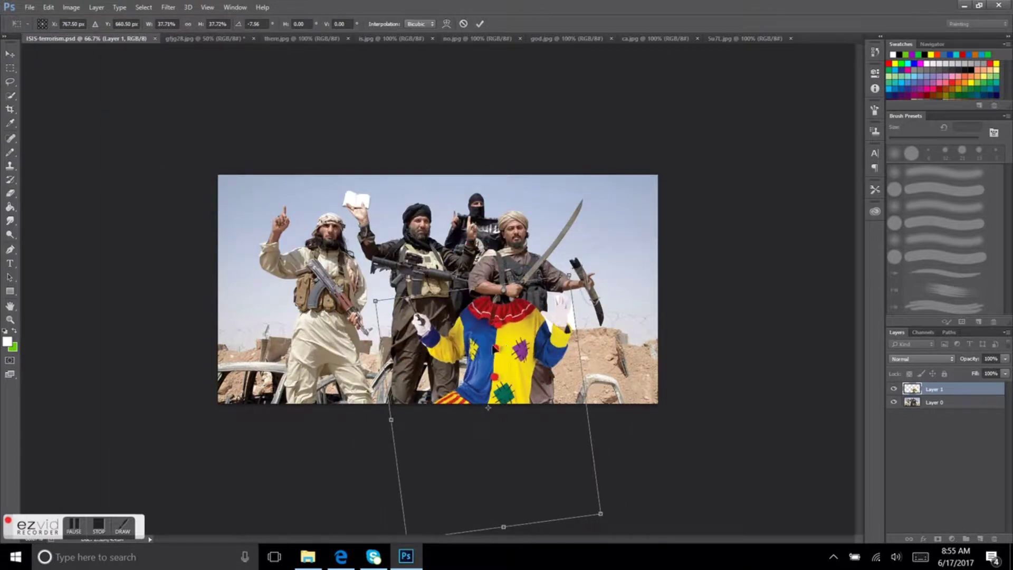
Step: Scale, tilt and move the clown costume over the leftmost man, then commit the transform
mouse_move(480, 386)
mouse_down()
mouse_move(346, 284)
mouse_move(338, 295)
mouse_up()
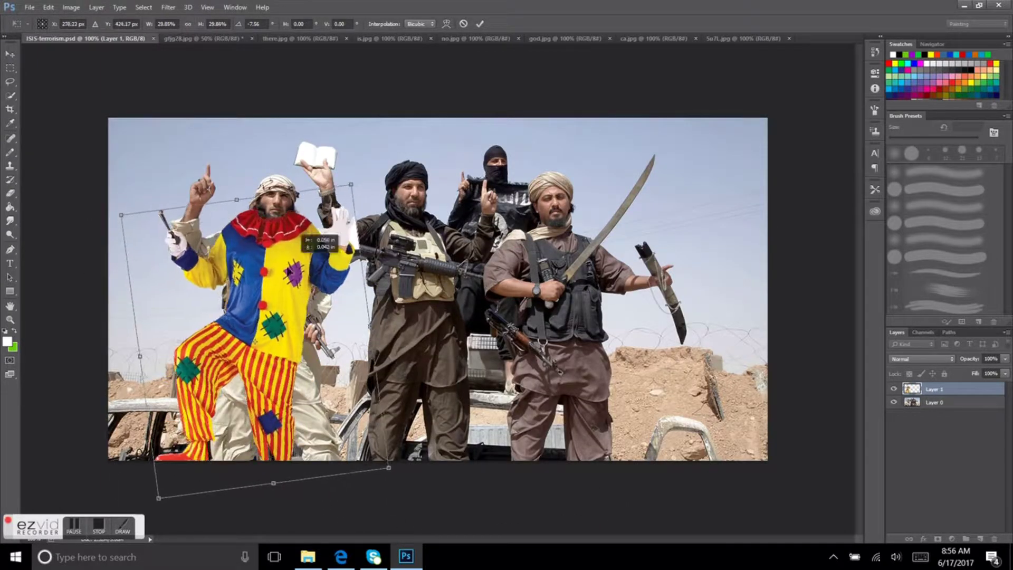
key(Return)
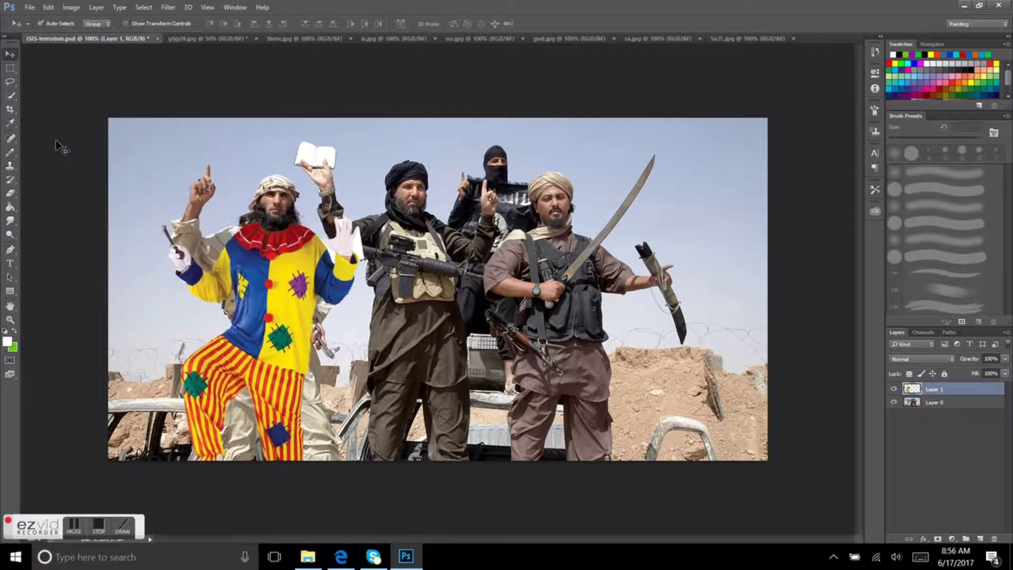
key(ctrl+plus)
Step: Undo one history step and move the copied sky patch over the raised arm
click(294, 242)
click(48, 7)
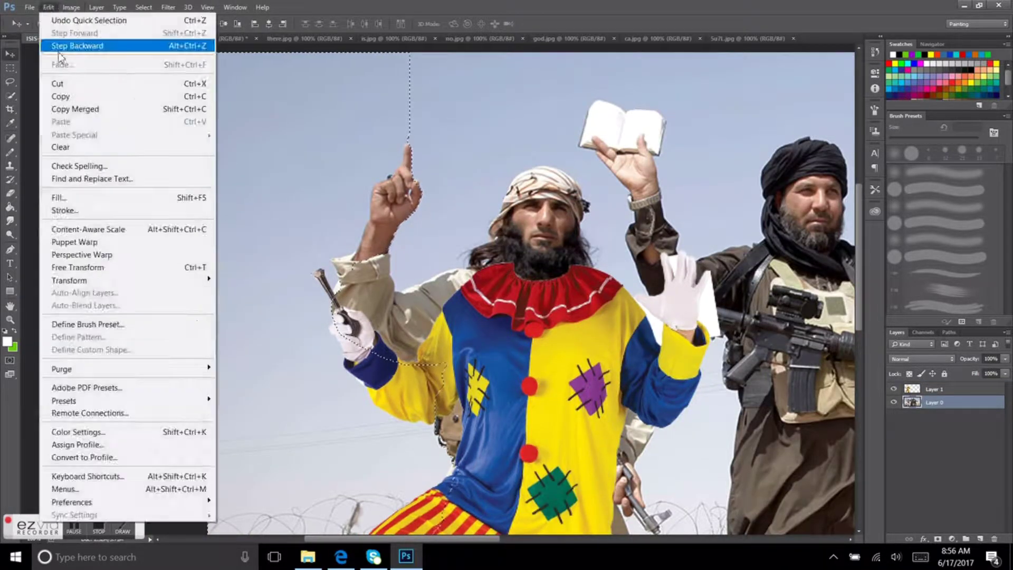
click(66, 118)
drag(284, 183, 360, 184)
Step: Erase the raised arm from the sky patch layer
key(e)
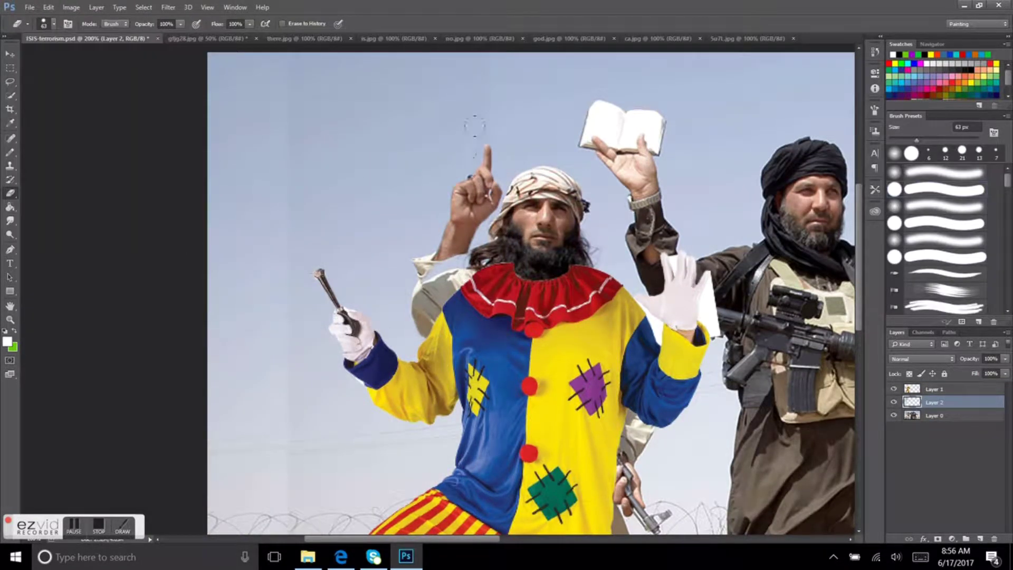
drag(478, 132, 420, 247)
key(s)
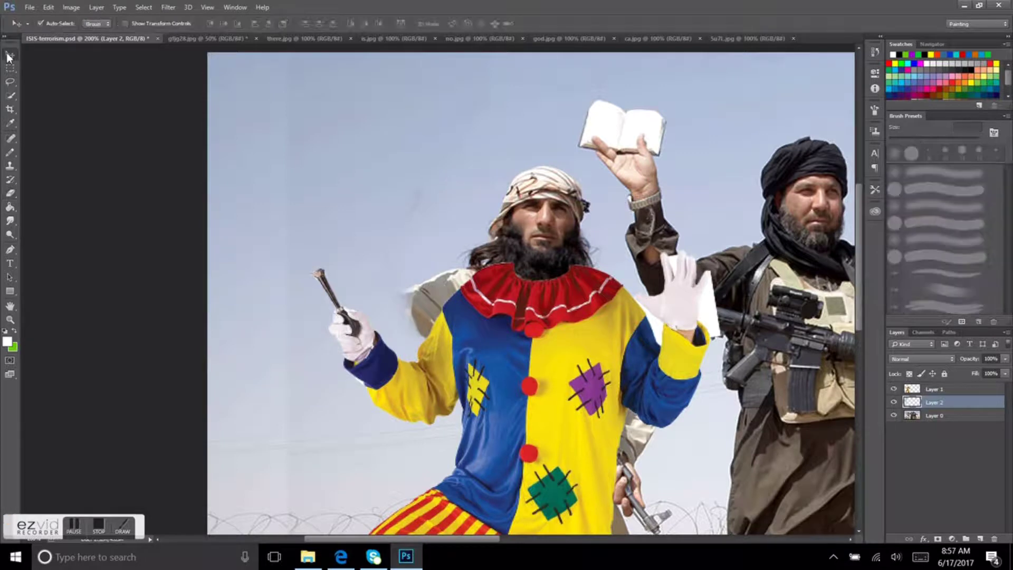
scroll(403, 220, up, 1)
Step: Step through the layers to the sky patch, then zoom in on the left clown's costume layer
key(alt+bracketleft)
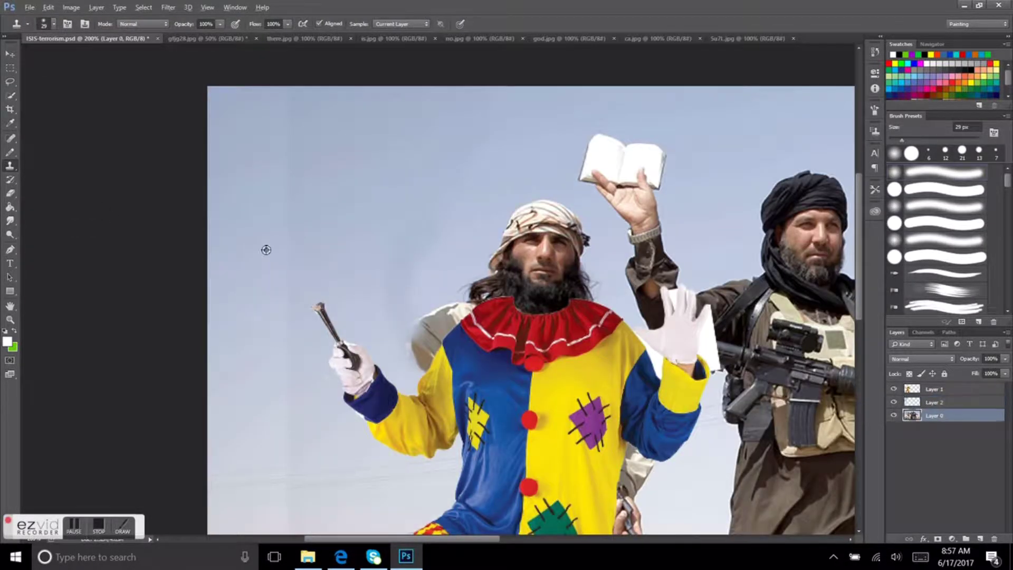
key(alt+bracketleft)
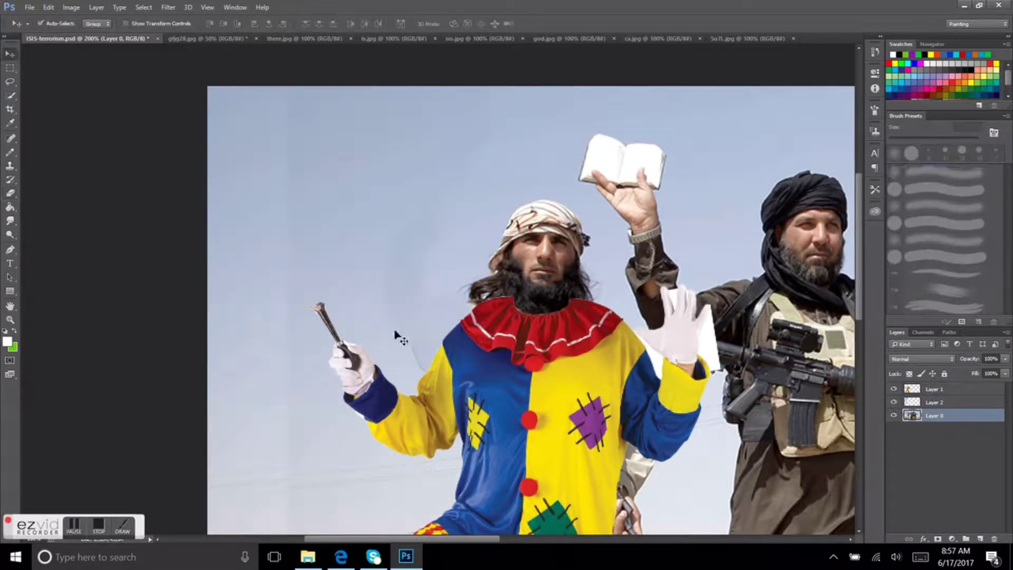
key(alt+bracketleft)
scroll(400, 343, down, 1)
key(ctrl+minus)
key(c)
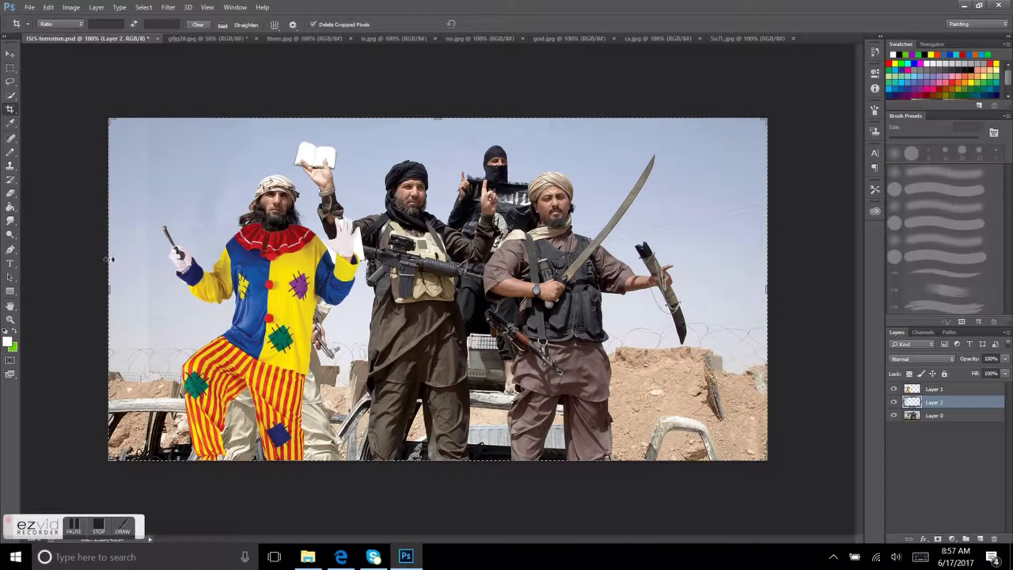
key(e)
key(ctrl+plus)
key(alt+bracketright)
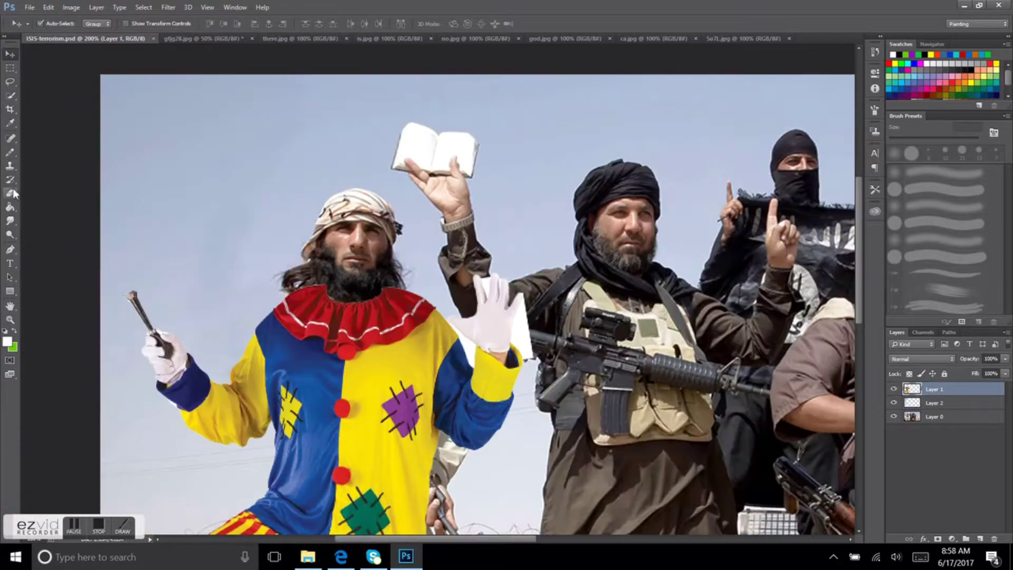
Step: Erase the stray costume edge by the glove, preview the man through a see-through costume, then restore full opacity
drag(494, 288, 508, 282)
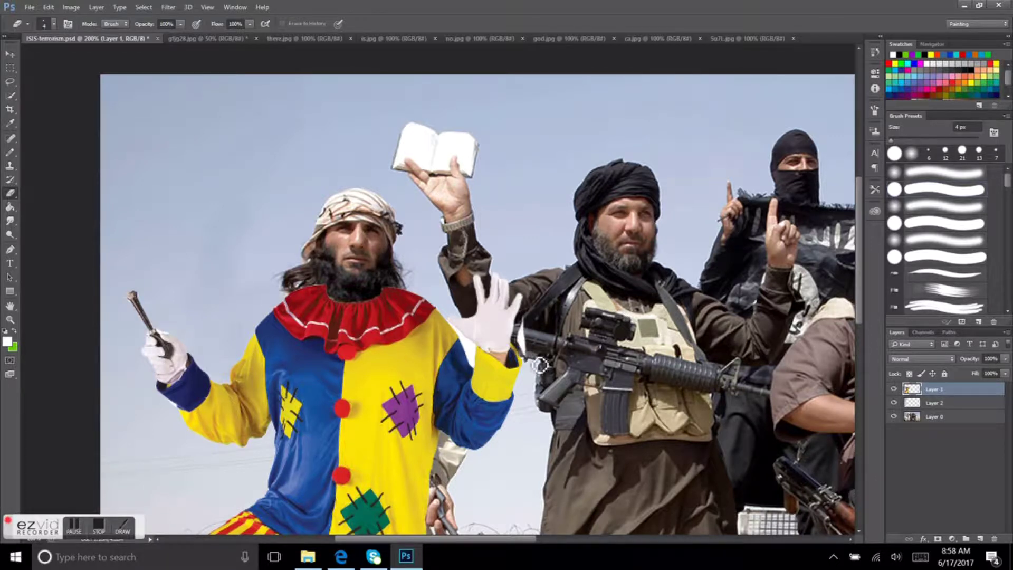
scroll(526, 350, down, 1)
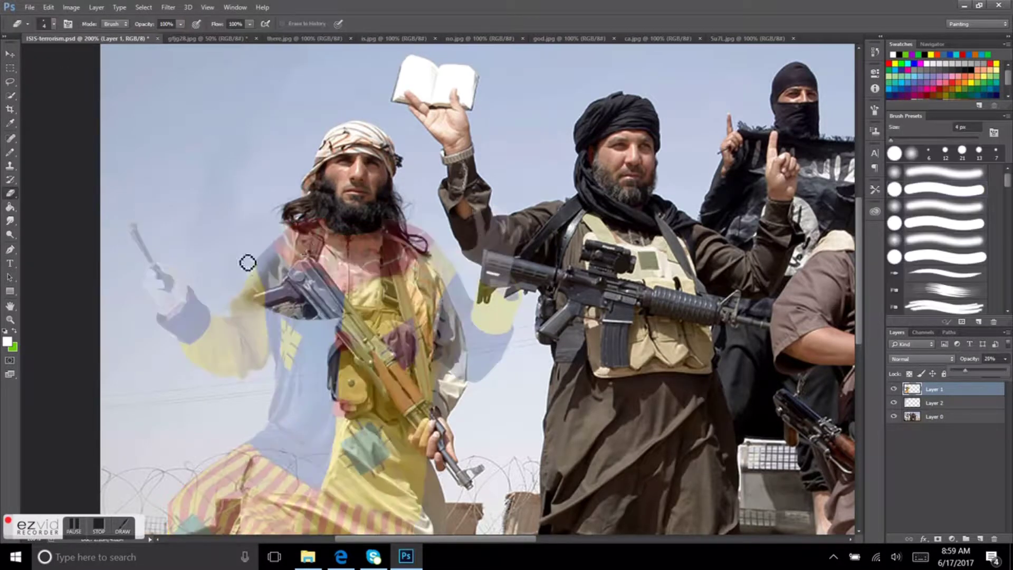
click(248, 262)
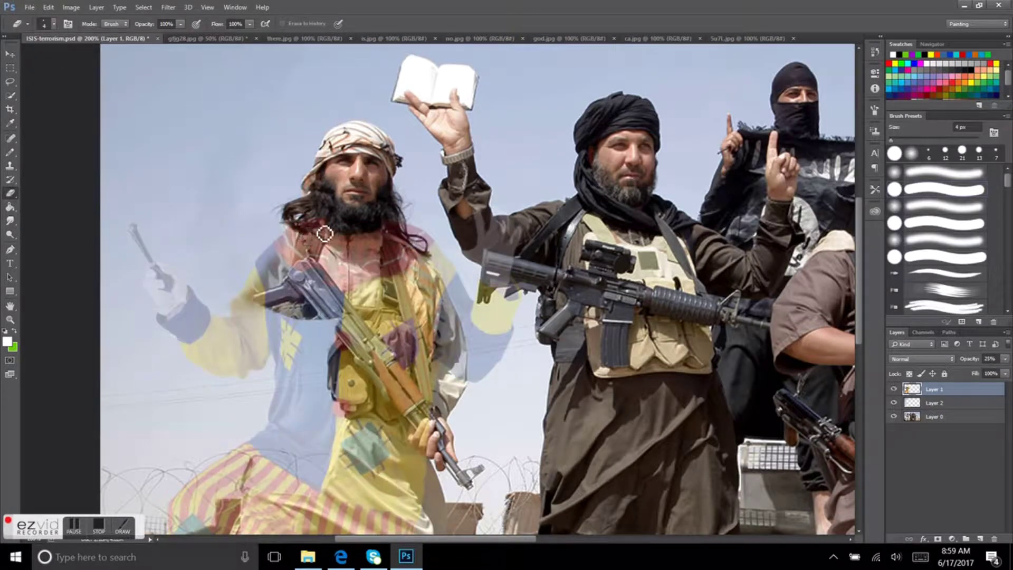
key(ctrl+z)
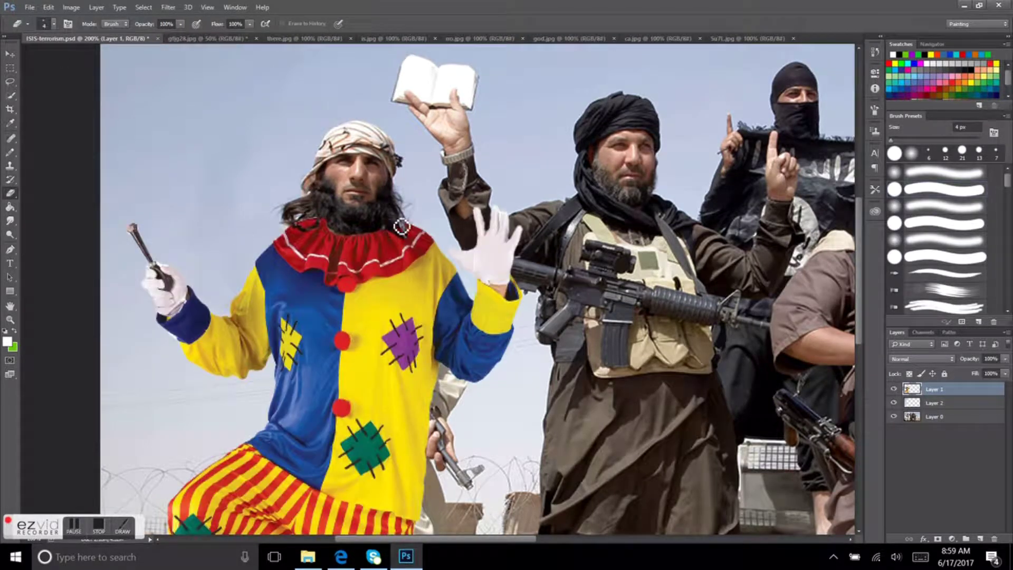
Step: Smudge the clown collar and save the composite
key(r)
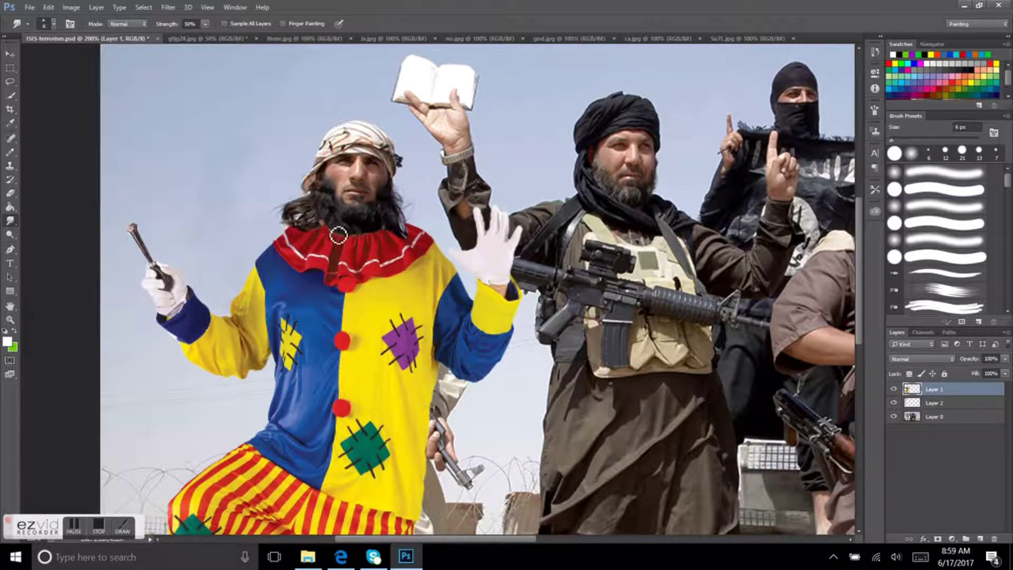
scroll(198, 239, down, 1)
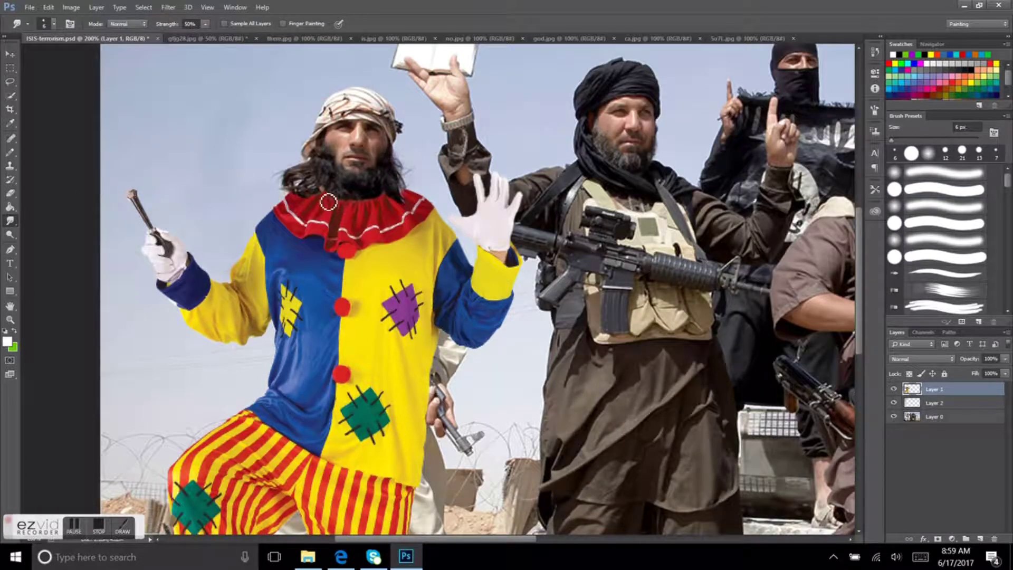
click(29, 7)
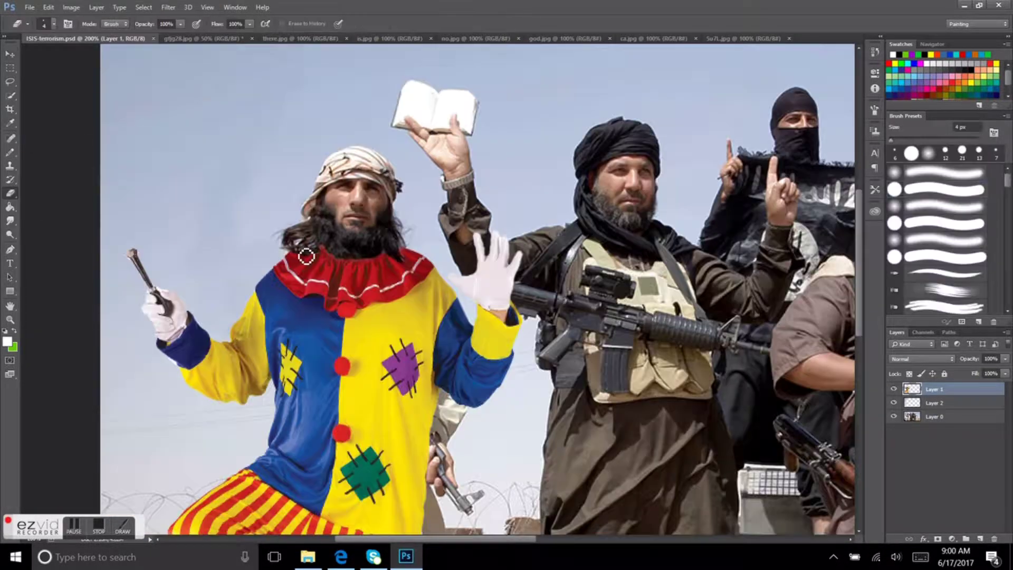
click(57, 141)
Step: Set up the Clone Stamp with a soft round brush and sample clean background
scroll(474, 264, down, 4)
click(934, 416)
key(s)
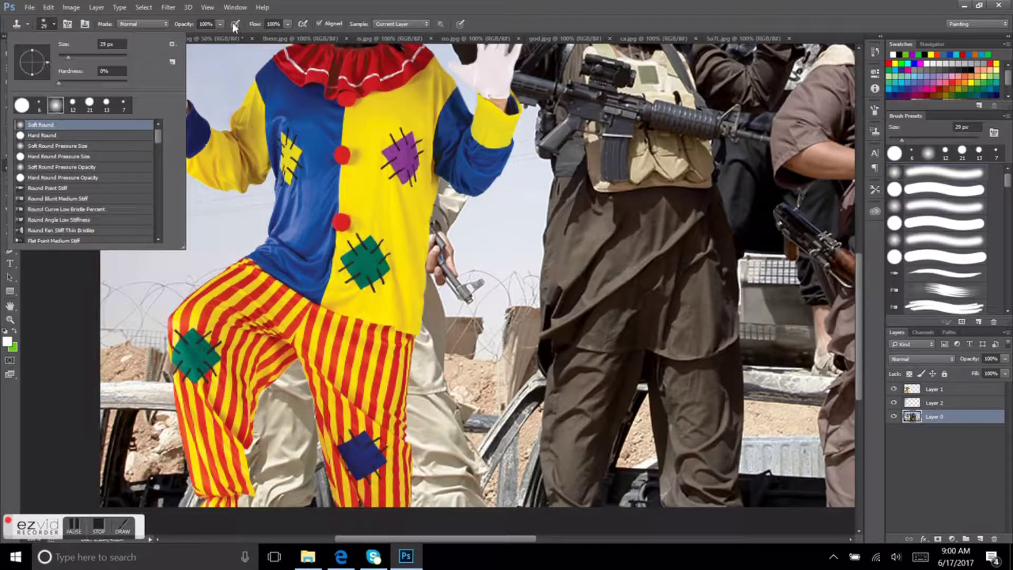
scroll(438, 211, down, 2)
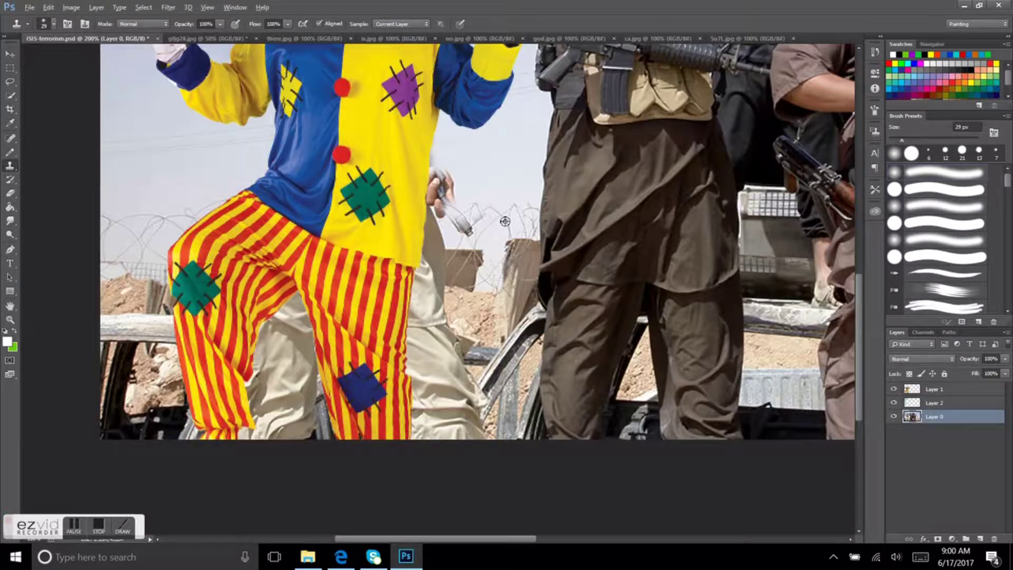
click(30, 7)
key(Escape)
Step: Clone background over the hanging rifle, then bring up the there.jpg clown photo
scroll(465, 227, up, 2)
scroll(464, 227, down, 2)
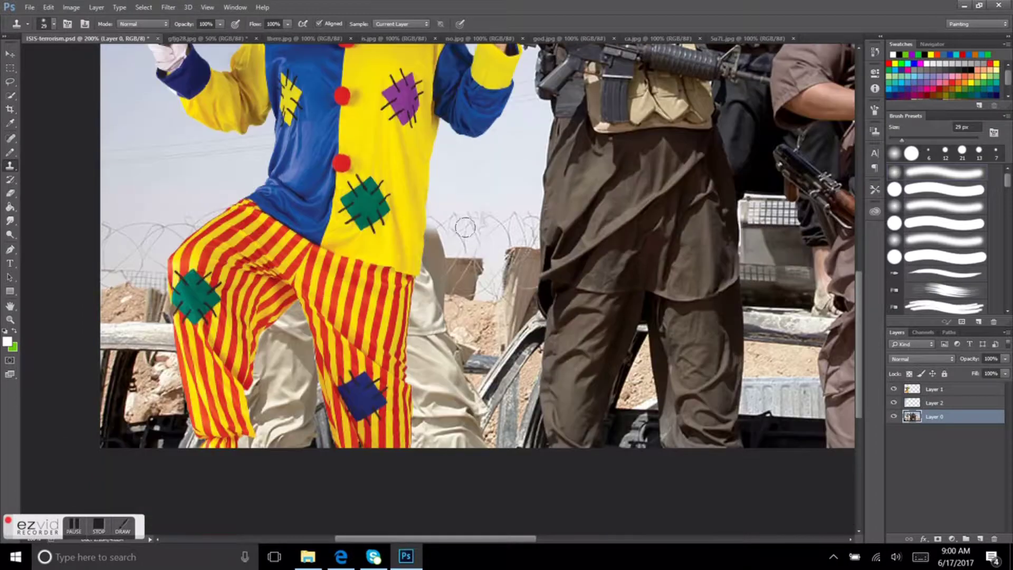
click(29, 7)
key(Escape)
scroll(438, 237, right, 5)
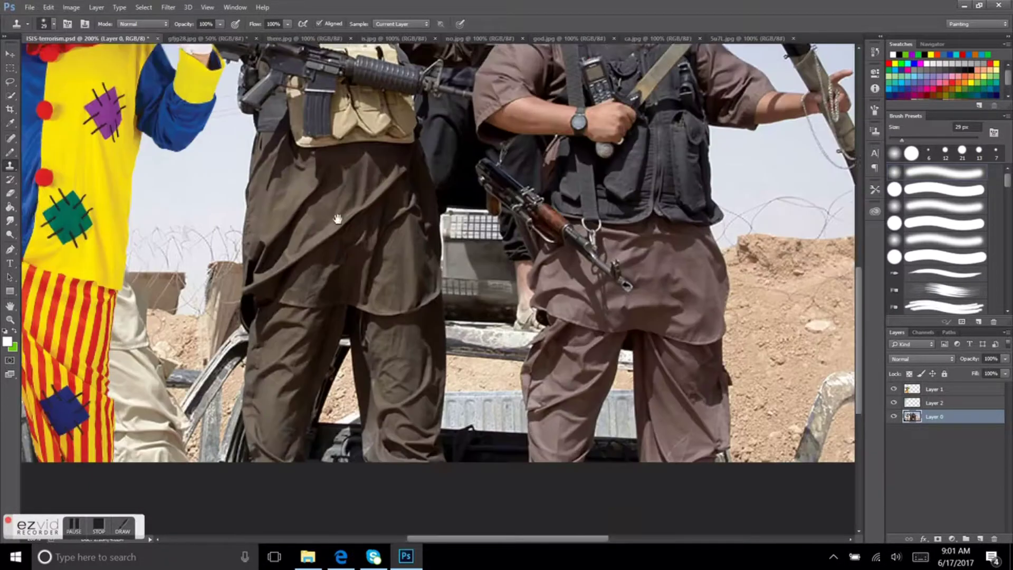
scroll(437, 237, up, 5)
click(29, 7)
click(45, 102)
Step: Select the red clown's arm, torso and leg, and drag it into the militants photo
drag(523, 261, 597, 289)
drag(608, 356, 517, 232)
click(19, 55)
drag(559, 264, 459, 296)
Step: Scale and place the pasted clown over the right-hand man, confirming the transform
key(ctrl+t)
drag(499, 258, 593, 267)
click(480, 24)
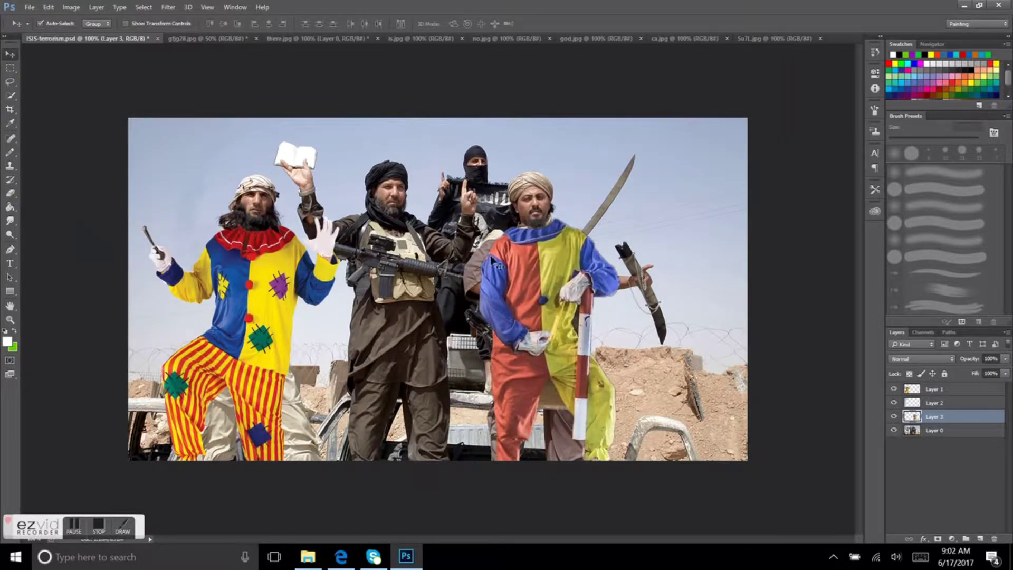
scroll(615, 311, up, 2)
Step: Switch between the background and second clown layers, then save the document
key(e)
key(s)
key(alt+[)
key(e)
key(alt+])
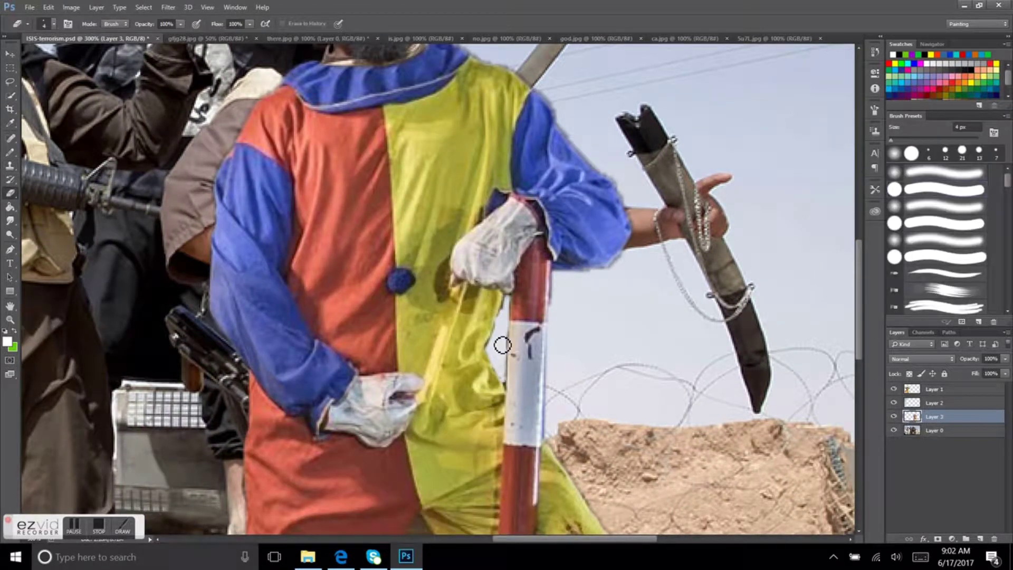
key(ctrl+s)
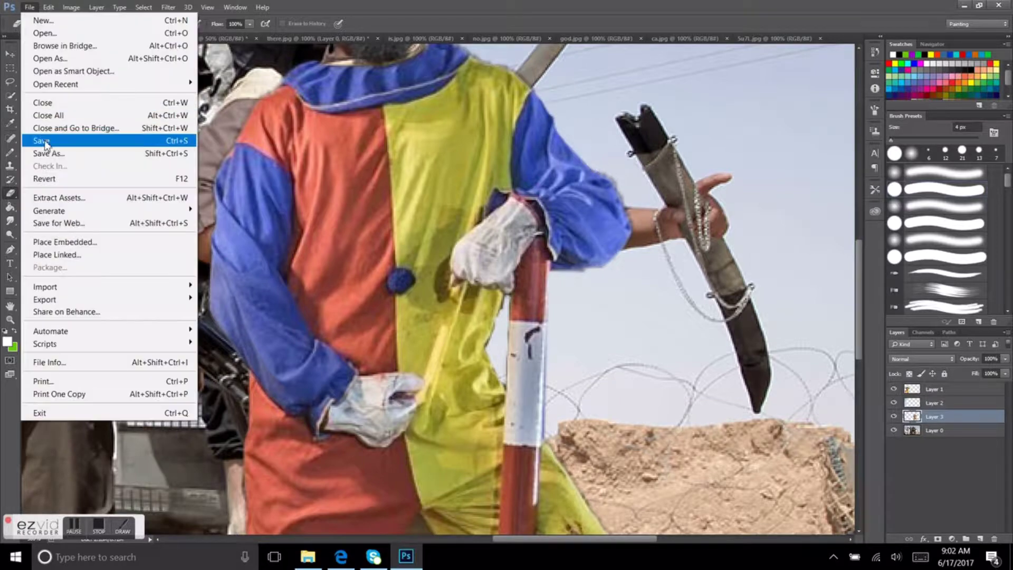
Step: Erase stray edges around the second clown costume, then fit the whole image in view
scroll(527, 317, down, 3)
scroll(527, 317, down, 2)
scroll(606, 316, down, 2)
scroll(606, 317, down, 1)
key(v)
scroll(525, 167, up, 9)
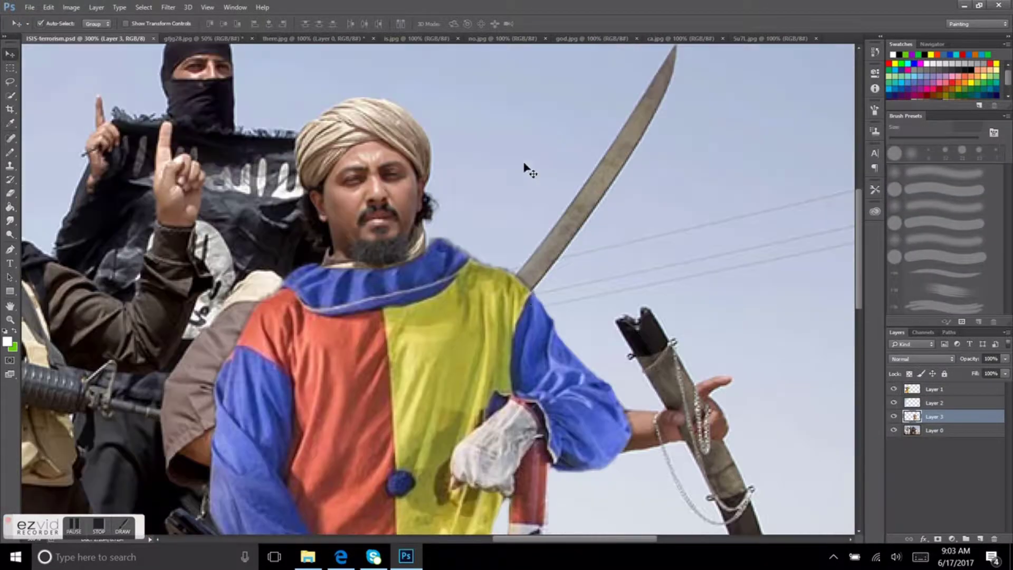
key(e)
scroll(311, 258, down, 1)
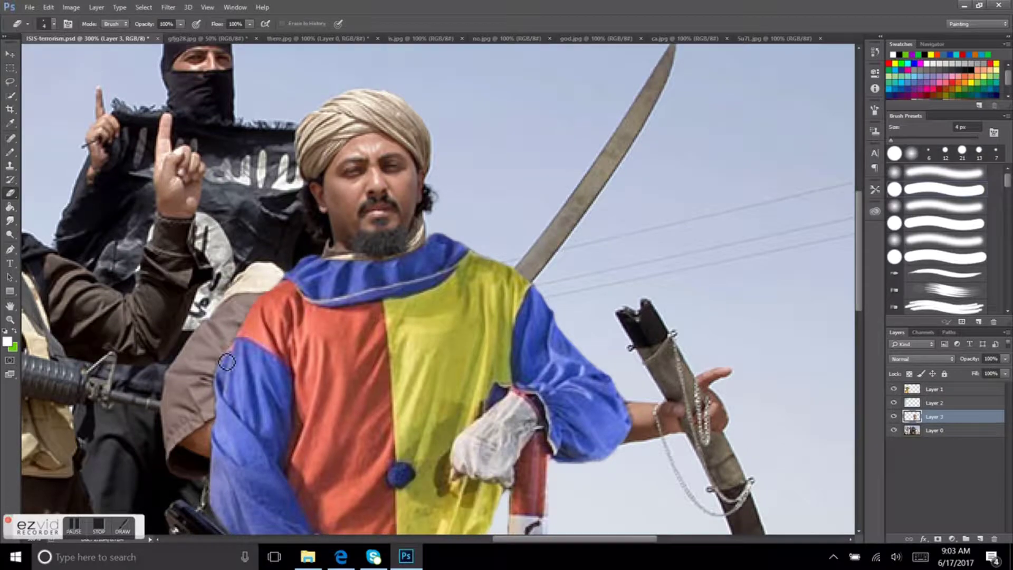
scroll(386, 258, down, 10)
scroll(386, 259, up, 3)
key(ctrl+0)
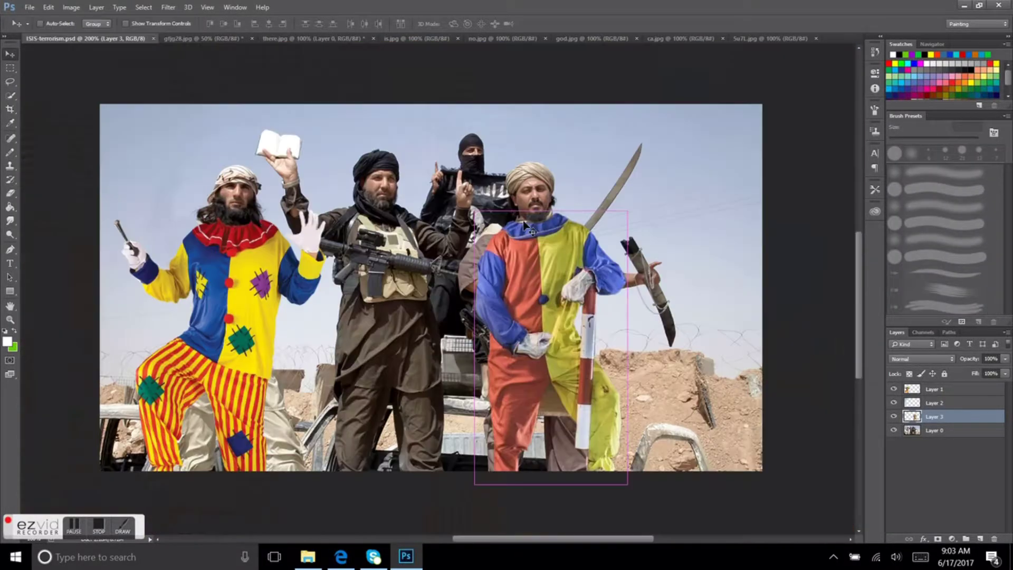
Step: Adjust the costume's Hue/Saturation and set a Quick Selection brush size on the right clown
key(v)
click(72, 8)
click(248, 109)
key(Return)
key(w)
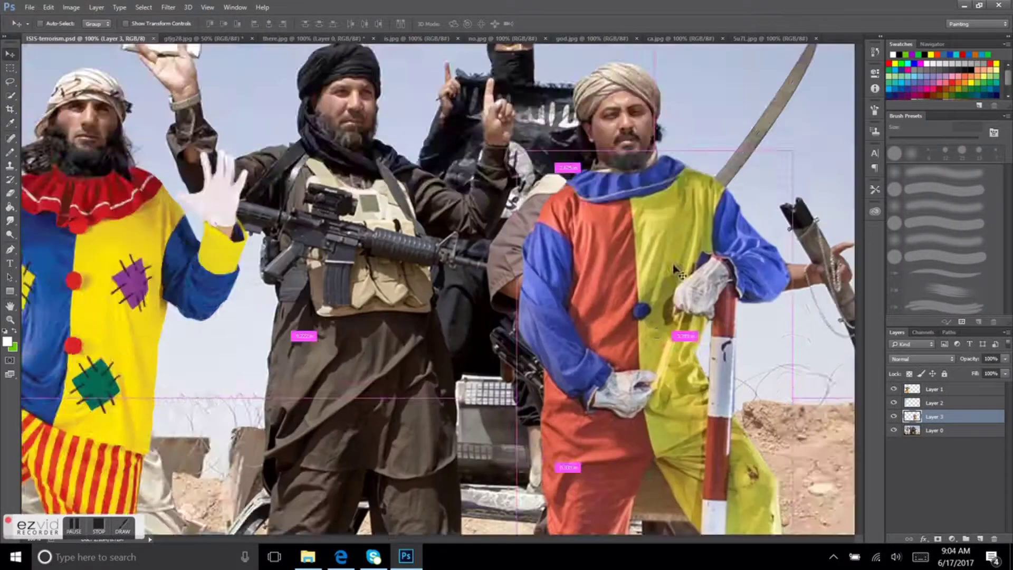
scroll(527, 264, up, 3)
click(105, 23)
Step: Copy a costume piece to a new layer, move it over the lower body, and merge both costume layers
click(48, 7)
click(61, 122)
drag(504, 316, 505, 483)
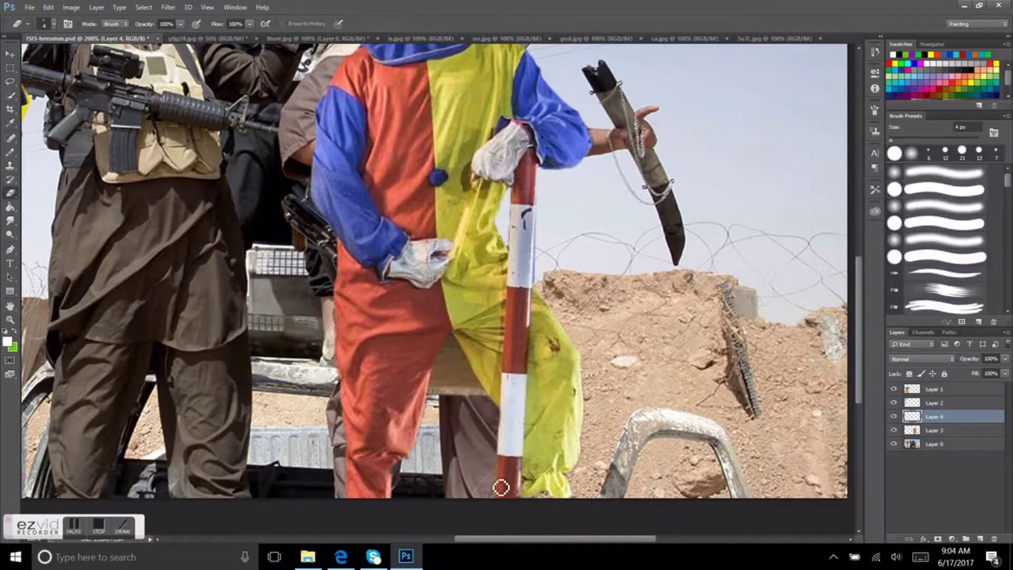
shift+click(933, 430)
right_click(933, 416)
click(724, 396)
key(ctrl+1)
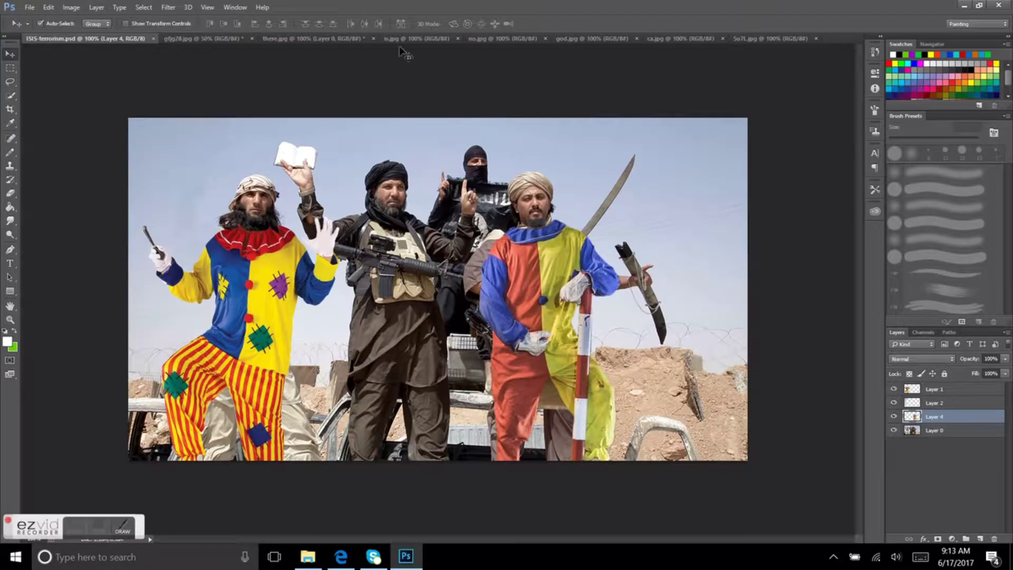
click(416, 39)
Step: Quick-select the is.jpg clown's blue vest, yellow sleeve, checkered pants and shoes
key(w)
drag(414, 185, 522, 230)
mouse_move(421, 206)
mouse_down()
mouse_move(366, 139)
mouse_move(494, 393)
mouse_up()
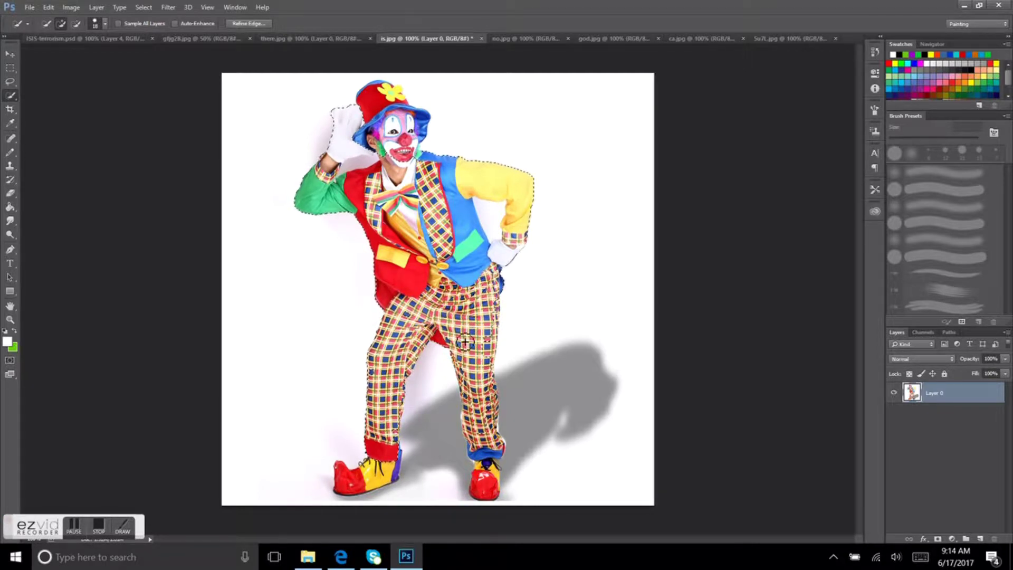
mouse_move(487, 406)
mouse_down()
mouse_move(471, 410)
mouse_move(493, 393)
mouse_up()
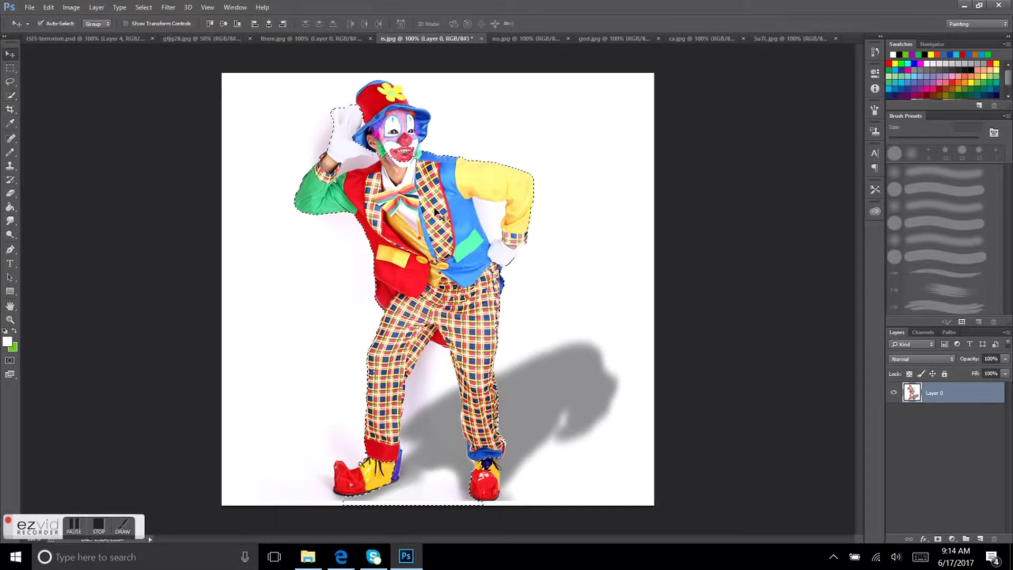
key(v)
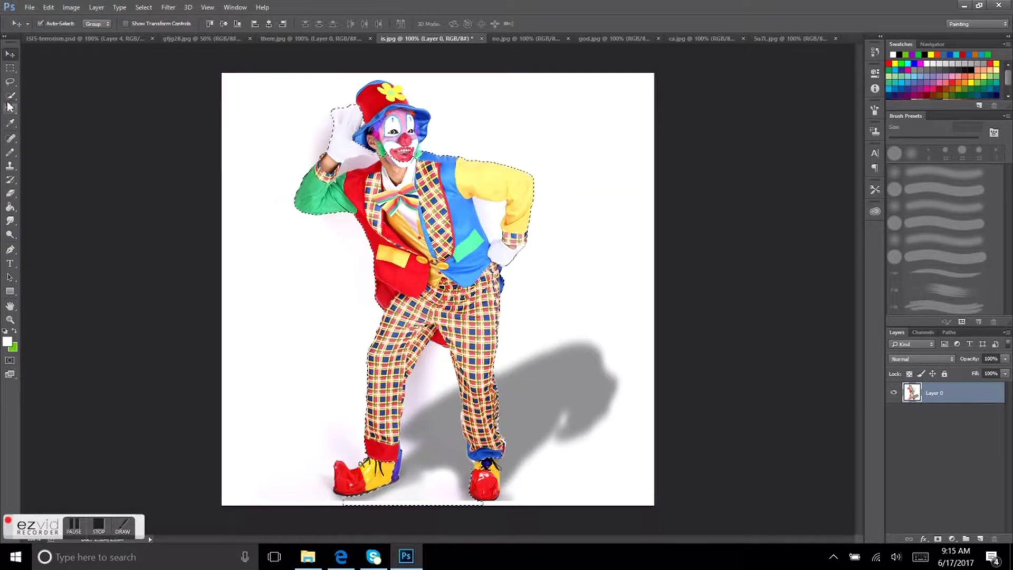
click(71, 39)
Step: Bring the checkered outfit into the militants photo and shrink it over the centre man
drag(71, 40, 401, 295)
key(ctrl+t)
drag(543, 90, 493, 170)
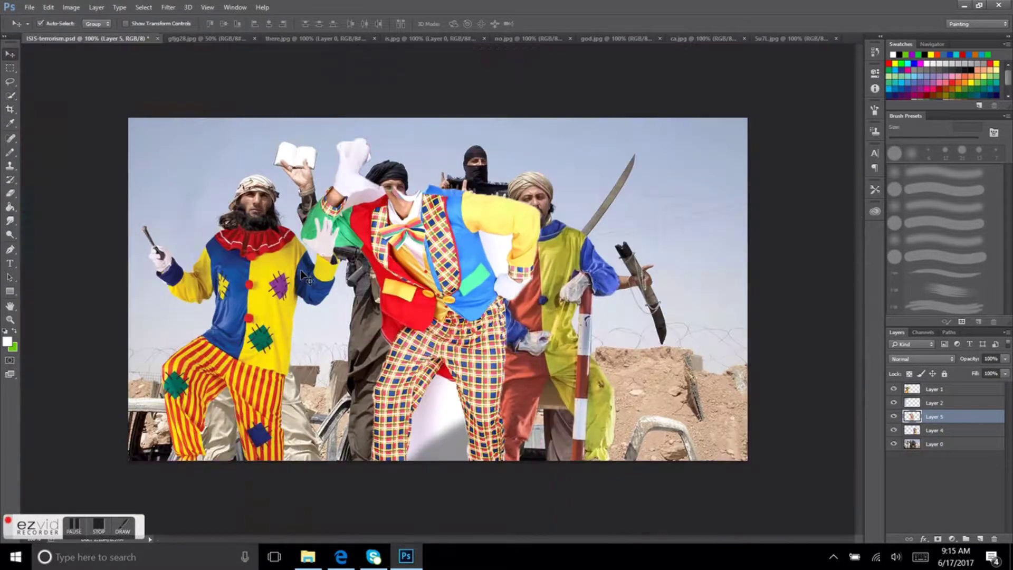
key(Return)
Step: Erase the raised white glove and the white patch beside the hip hand
key(e)
key(ctrl+plus)
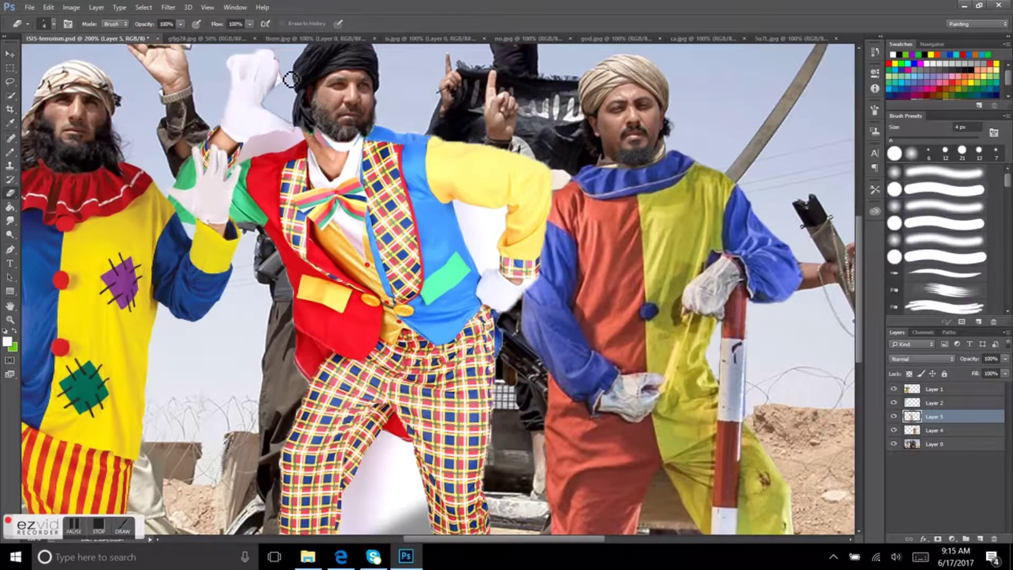
click(340, 40)
click(106, 37)
drag(232, 64, 273, 60)
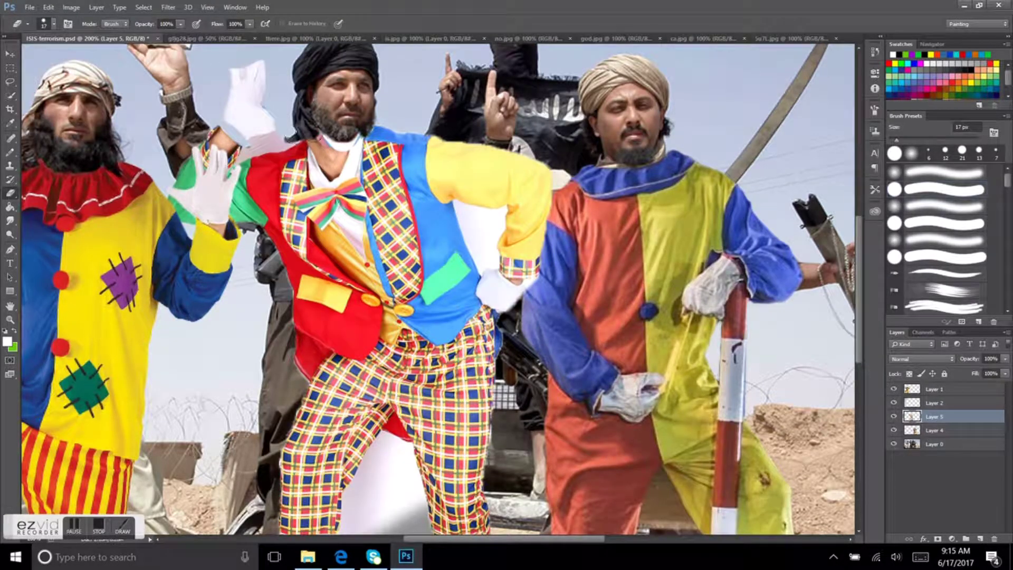
drag(488, 237, 474, 254)
mouse_move(243, 69)
mouse_down()
mouse_move(253, 116)
mouse_move(280, 148)
mouse_up()
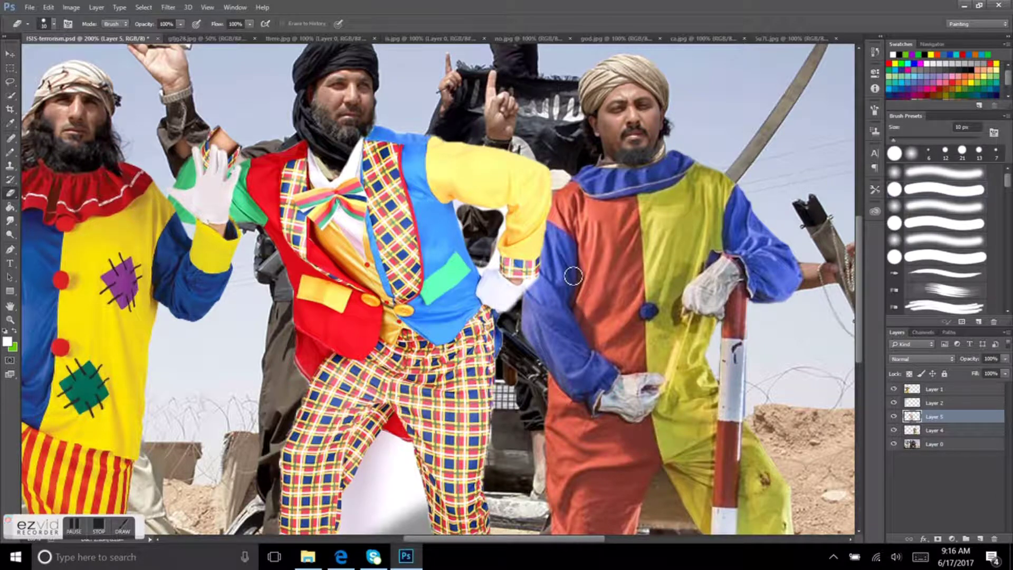
Step: Make the original photo layer active and start a Quick Selection there
scroll(293, 331, down, 2)
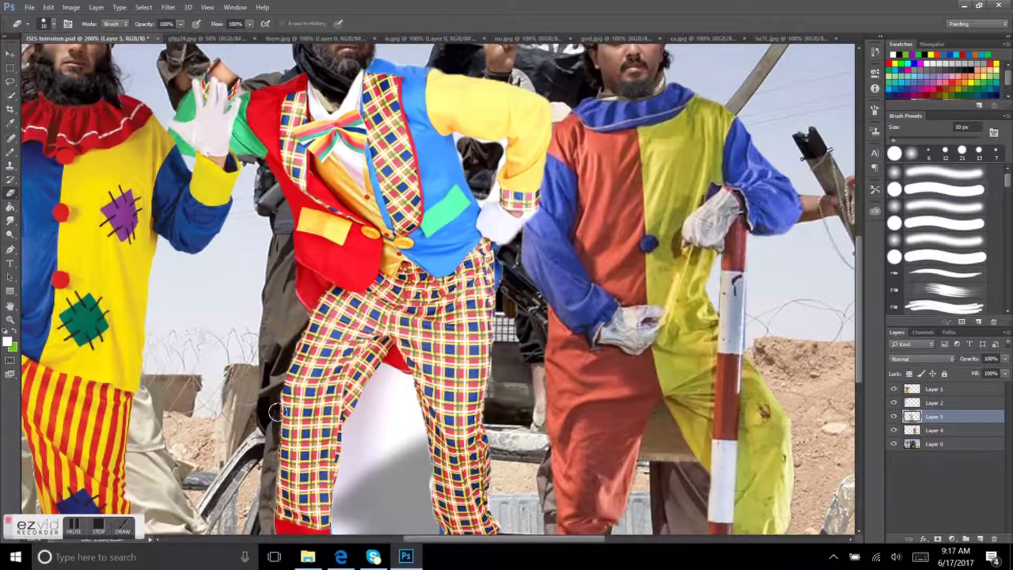
scroll(276, 412, down, 2)
scroll(232, 337, up, 5)
key(w)
key(alt+comma)
drag(197, 241, 285, 190)
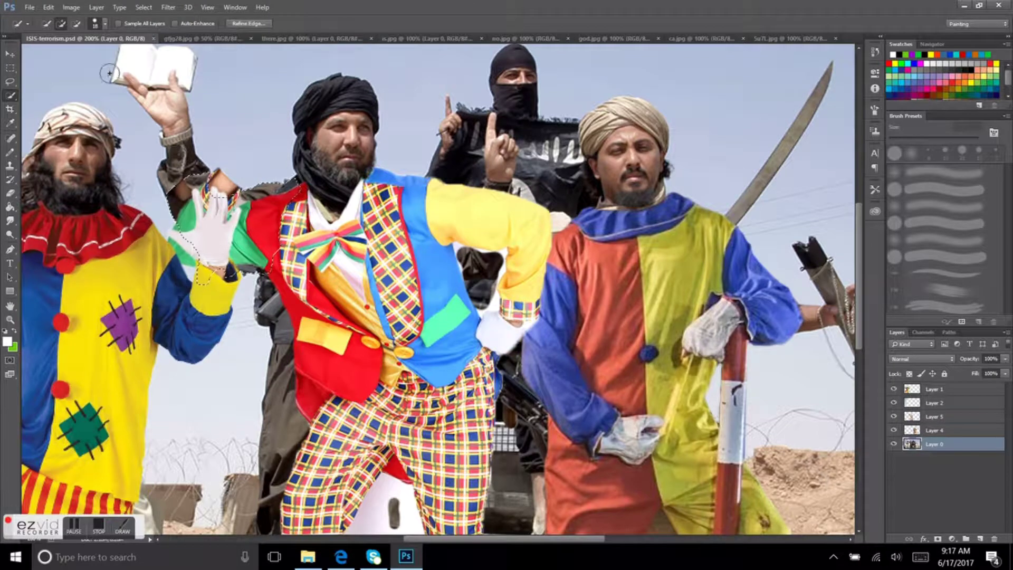
Step: Copy the glove to its own layer, move it up near the book and flip it horizontally
key(alt+period)
key(alt+period)
key(alt+period)
key(alt+period)
key(v)
key(ctrl+j)
mouse_move(223, 234)
mouse_down()
mouse_move(242, 125)
mouse_move(252, 169)
mouse_up()
key(ctrl+t)
right_click(247, 76)
click(271, 301)
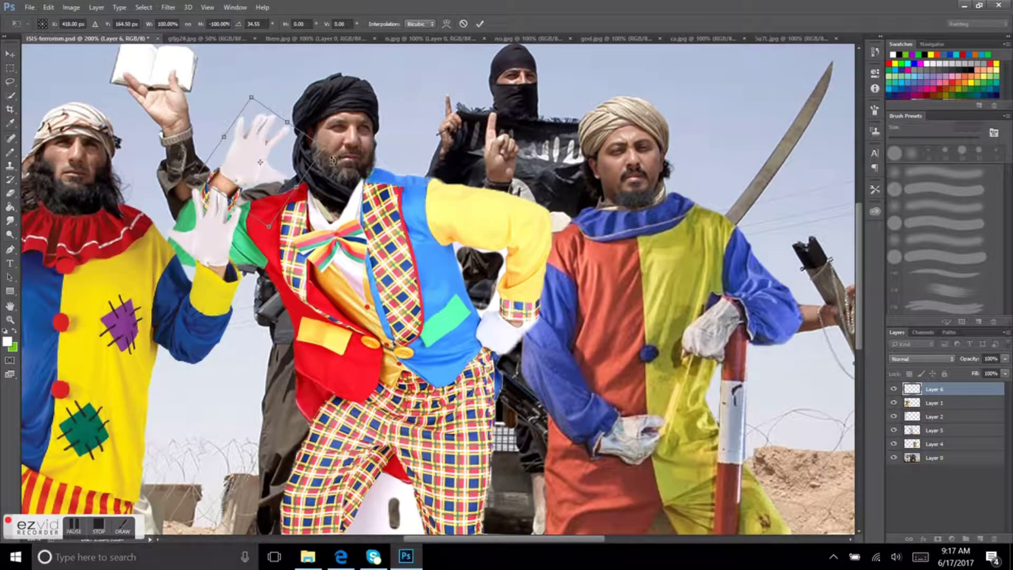
key(Return)
Step: Merge the glove copy with the costume layer and send that layer down one level
key(e)
scroll(253, 202, up, 3)
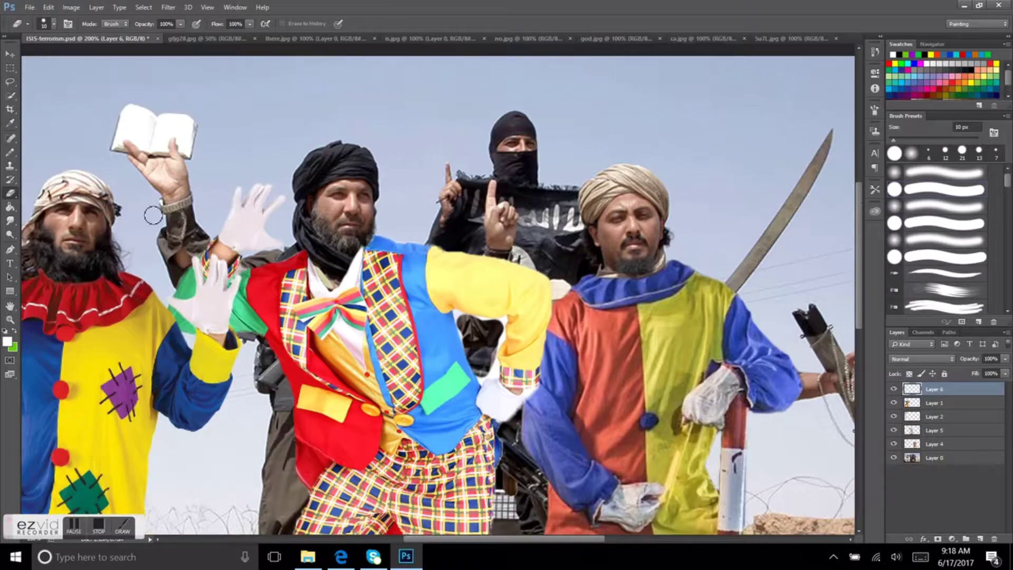
key(v)
key(Delete)
key(ctrl+1)
key(ctrl+bracketleft)
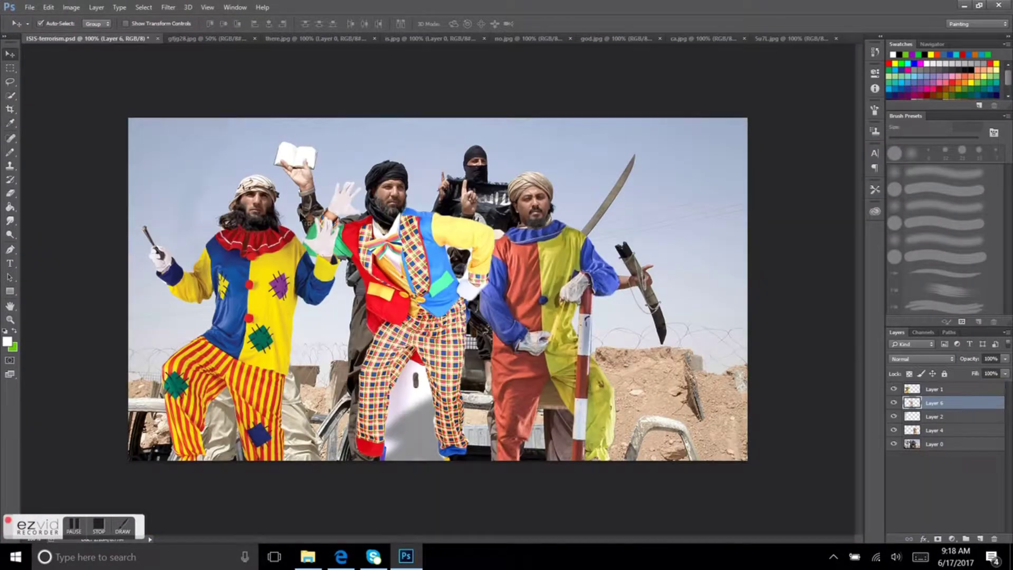
key(ctrl+plus)
key(ctrl+plus)
Step: Delete the grey patch between the plaid legs using Quick Selection
scroll(210, 147, down, 10)
key(w)
key(e)
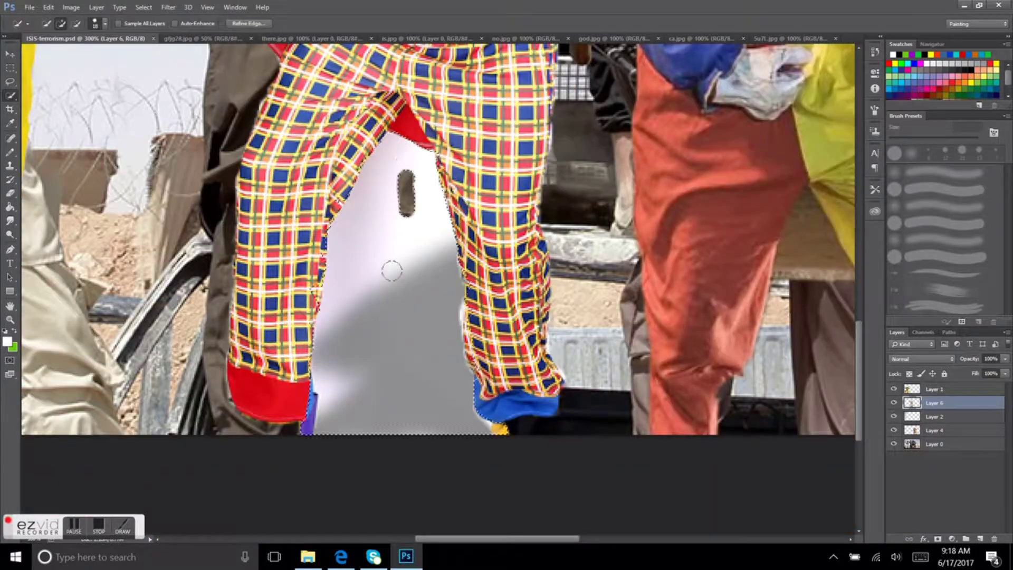
key(Delete)
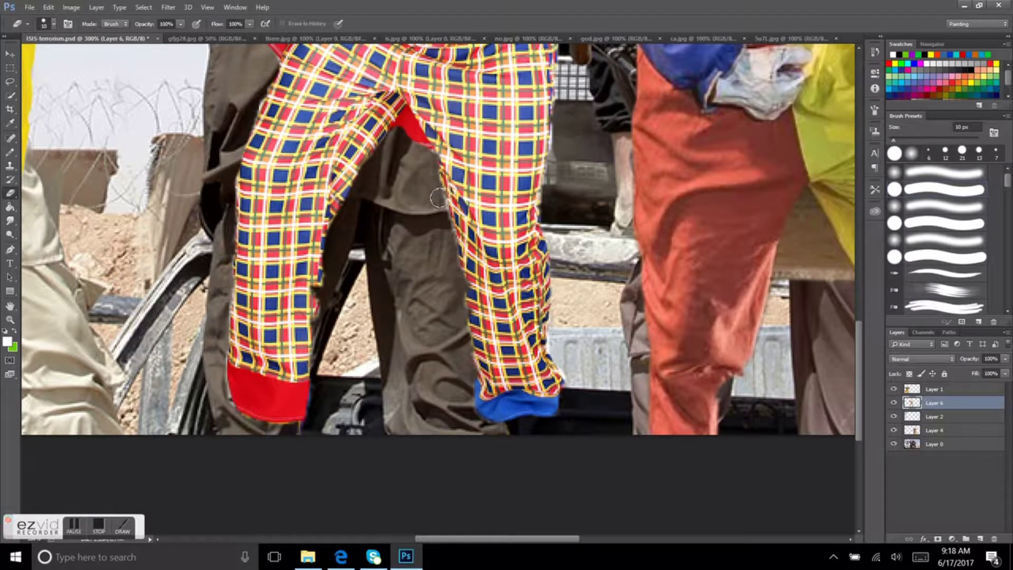
Step: Trim the costume's edges around the beard and neck with a smaller eraser and smudging
scroll(572, 237, up, 5)
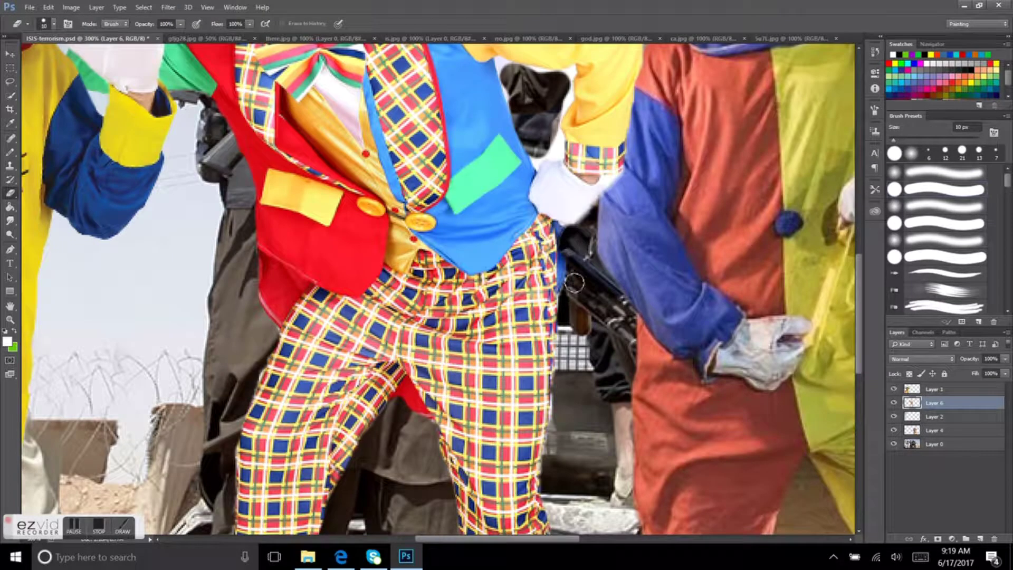
scroll(475, 253, up, 3)
scroll(475, 254, right, 2)
key(bracketleft)
key(bracketleft)
key(bracketleft)
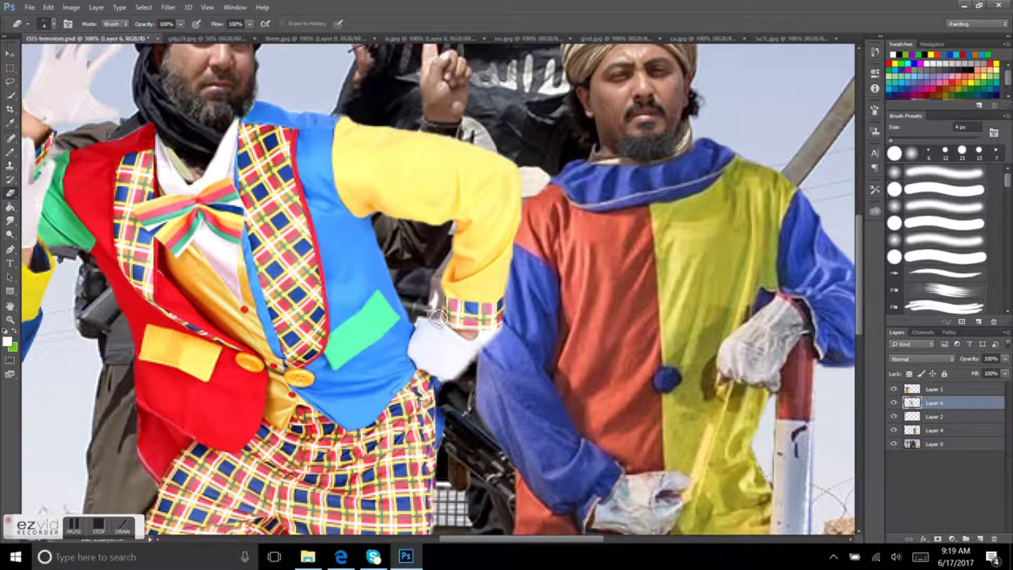
scroll(520, 269, left, 3)
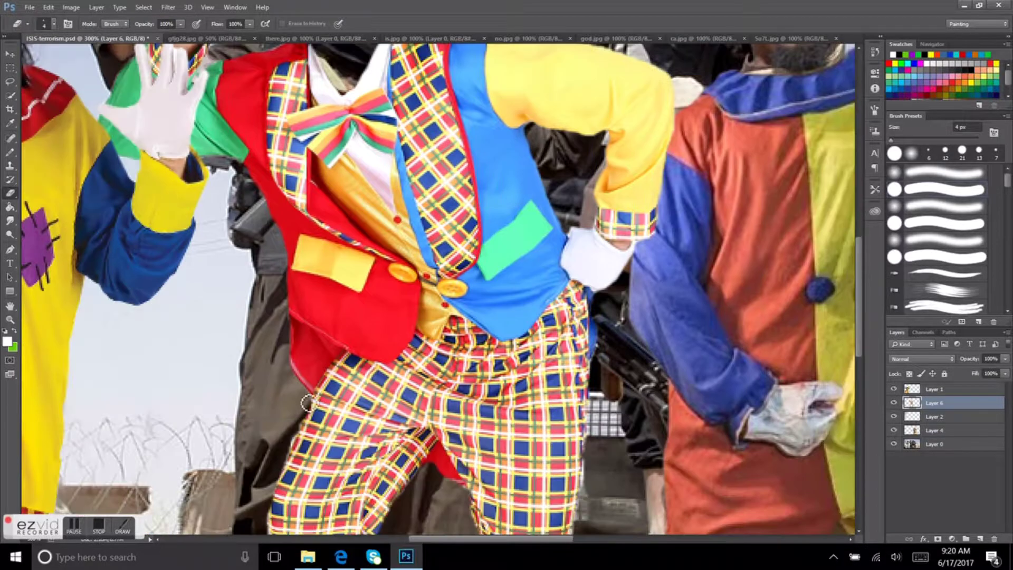
scroll(520, 269, left, 3)
key(1)
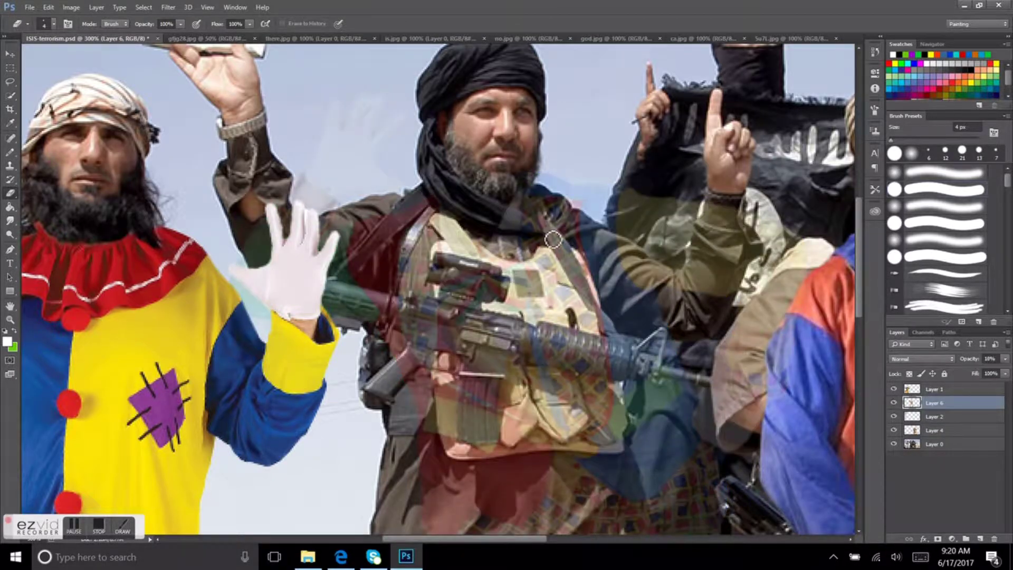
key(0)
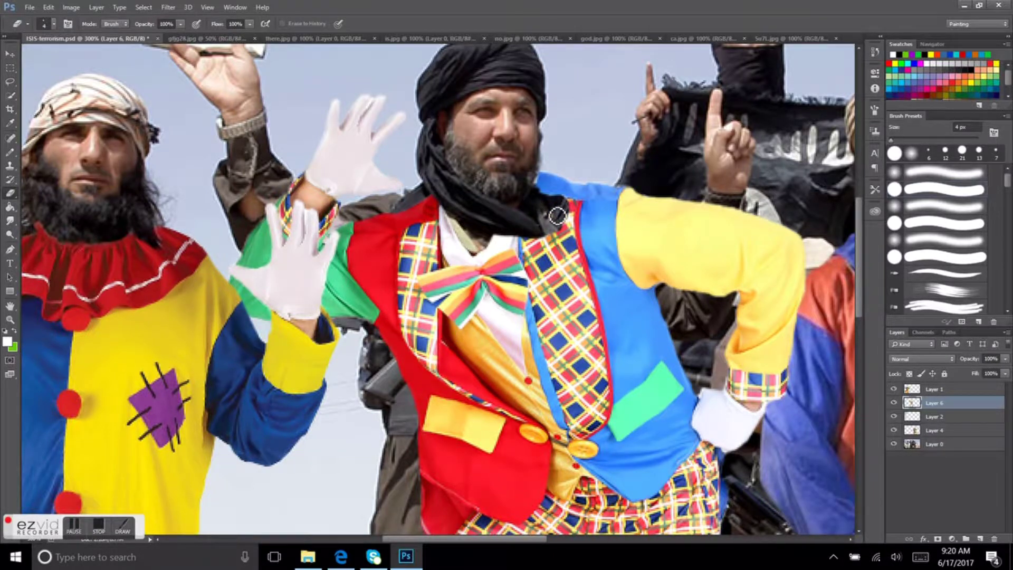
scroll(557, 215, up, 3)
key(r)
key(e)
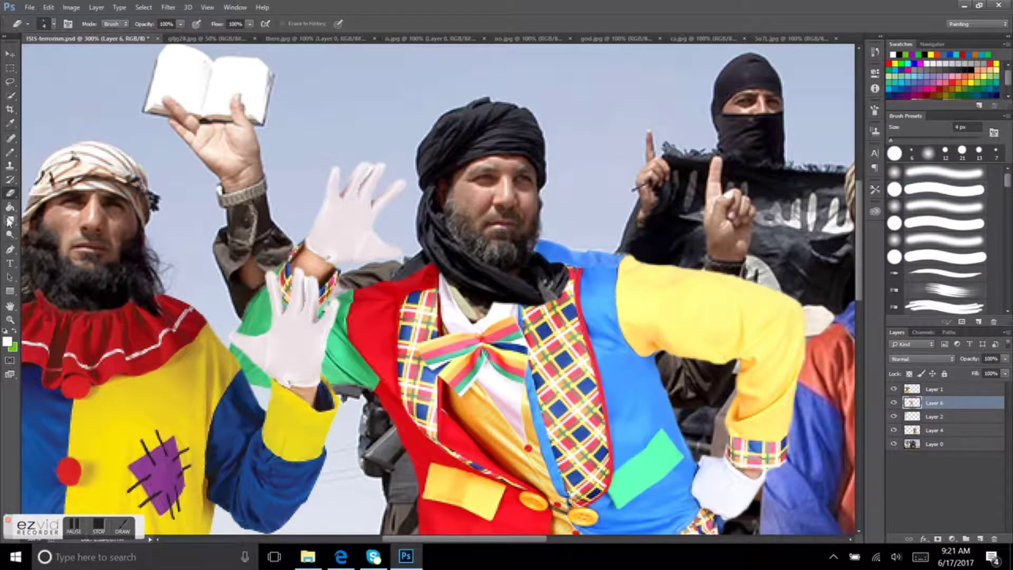
Step: Select the big green glasses in no.jpg, including the lenses
scroll(662, 262, down, 2)
scroll(334, 216, down, 2)
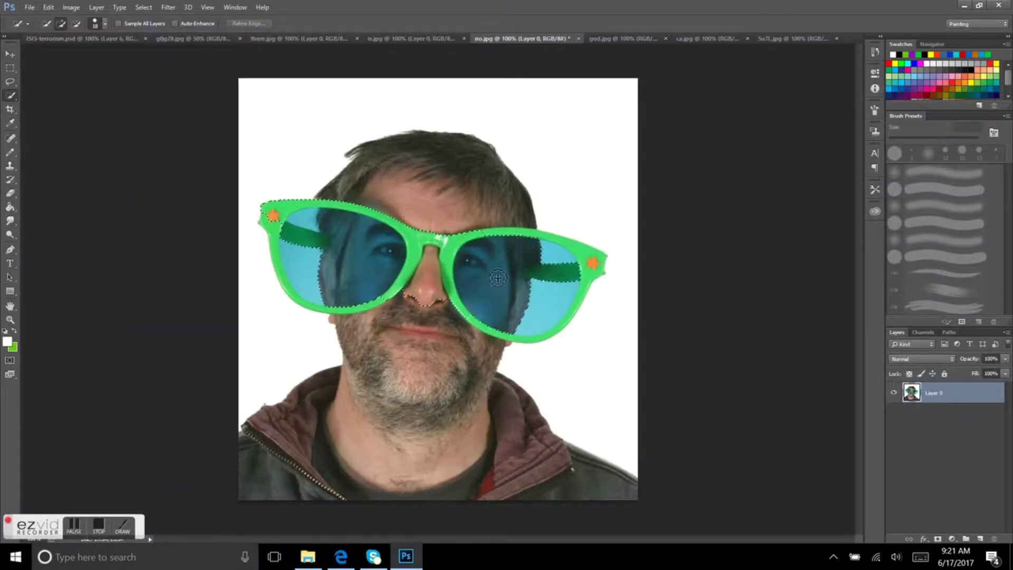
click(497, 278)
Step: Paste the green glasses into the militants photo and scale them down to face size
key(ctrl+c)
click(87, 38)
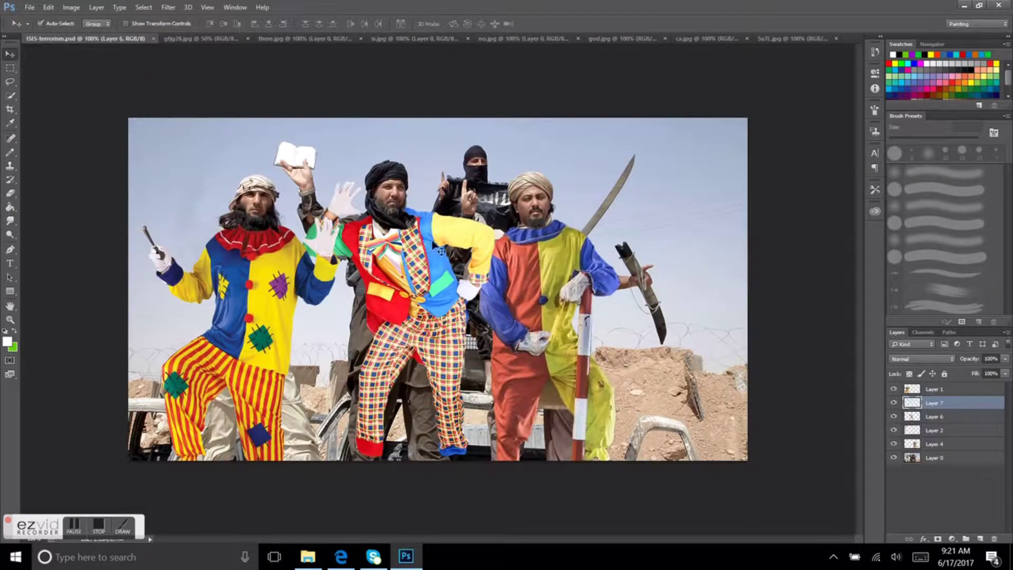
key(ctrl+v)
key(ctrl+t)
drag(709, 156, 578, 204)
key(Return)
key(ctrl+plus)
key(ctrl+plus)
Step: Erase stray edges and the dark band inside the lenses, saving the document
key(e)
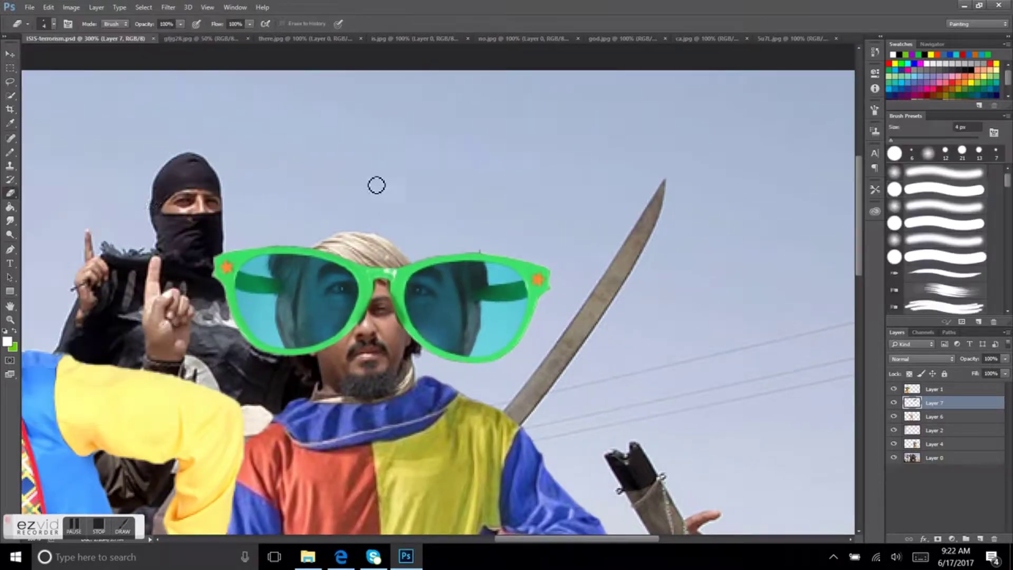
drag(363, 334, 399, 320)
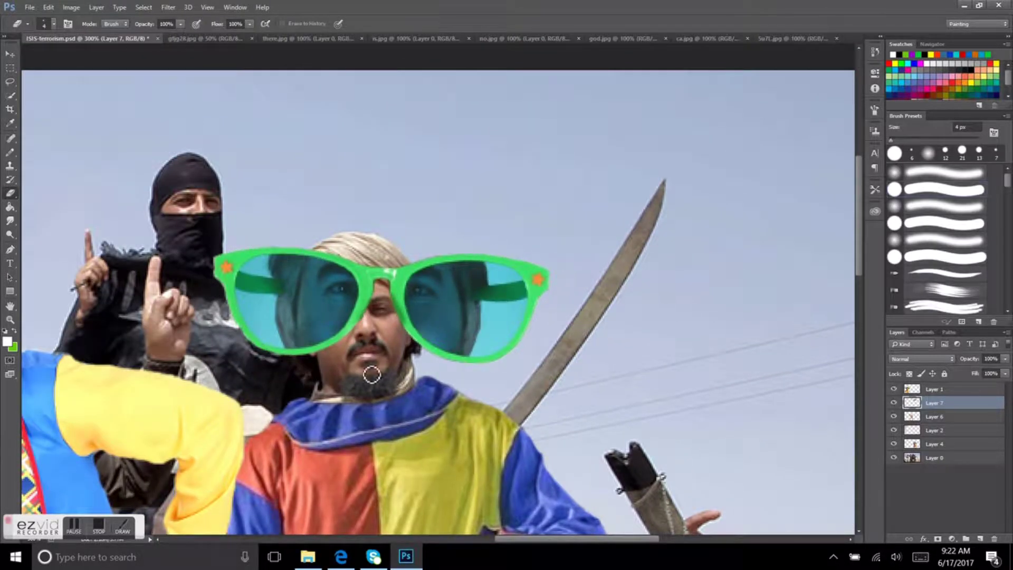
key(ctrl+s)
mouse_move(292, 288)
mouse_down()
mouse_move(244, 302)
mouse_move(340, 159)
mouse_up()
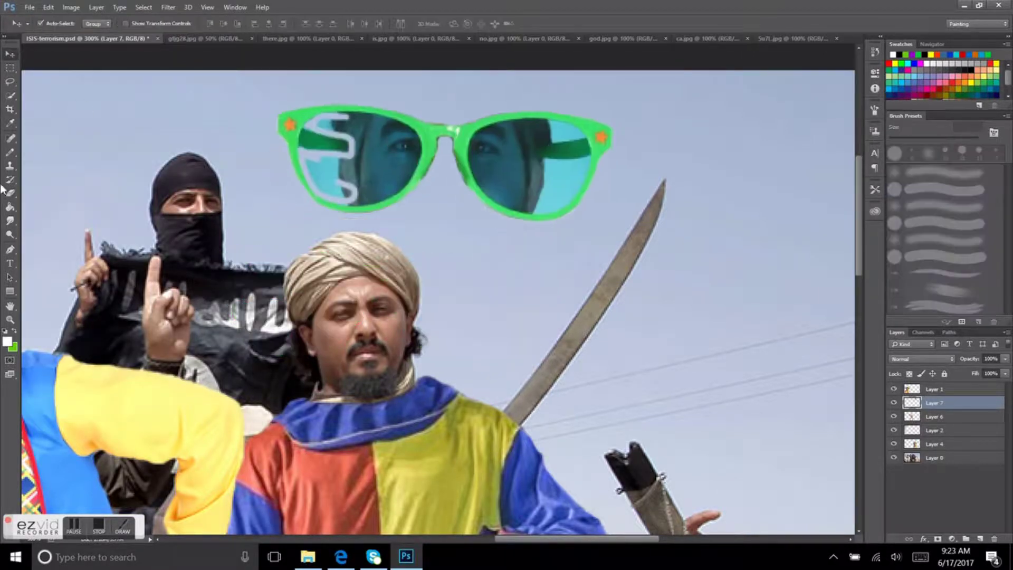
key(w)
drag(352, 120, 394, 163)
key(e)
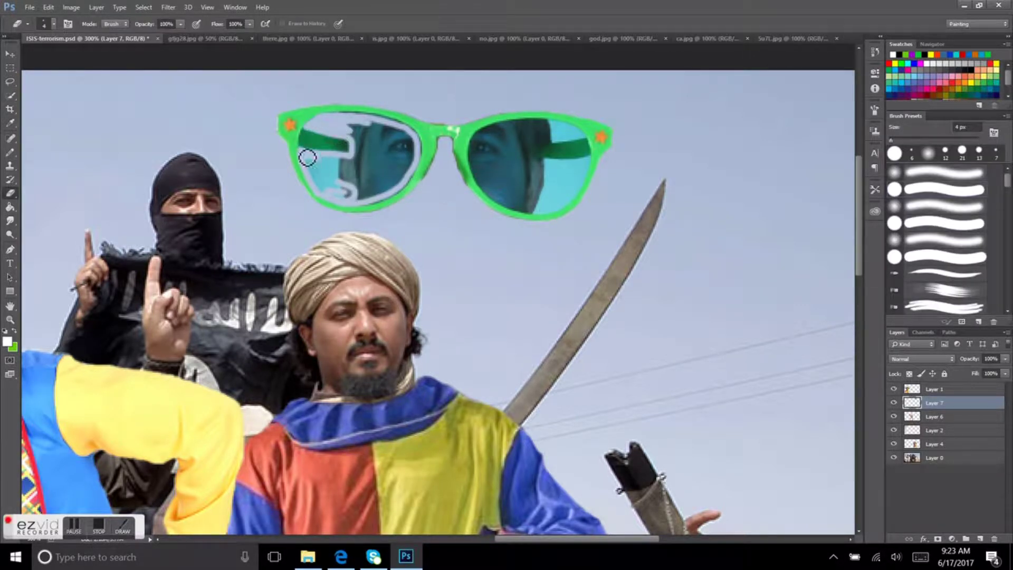
Step: Erase the face images from both lenses with a 17 px eraser, then drop to 4 px
click(54, 23)
drag(53, 59, 64, 59)
mouse_move(338, 158)
mouse_down()
mouse_move(370, 180)
mouse_move(399, 137)
mouse_up()
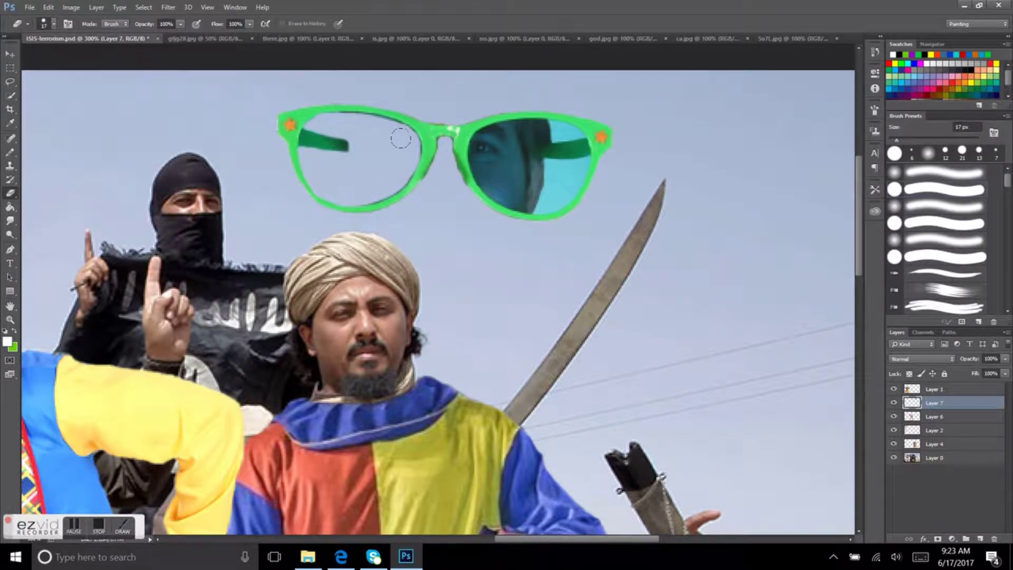
drag(521, 153, 507, 191)
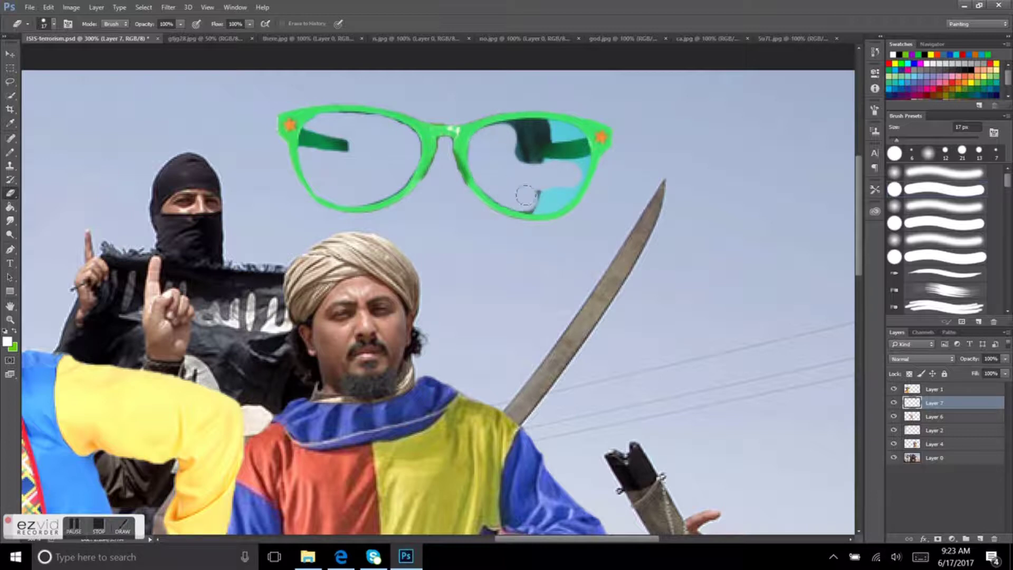
click(53, 24)
drag(64, 59, 53, 59)
click(582, 165)
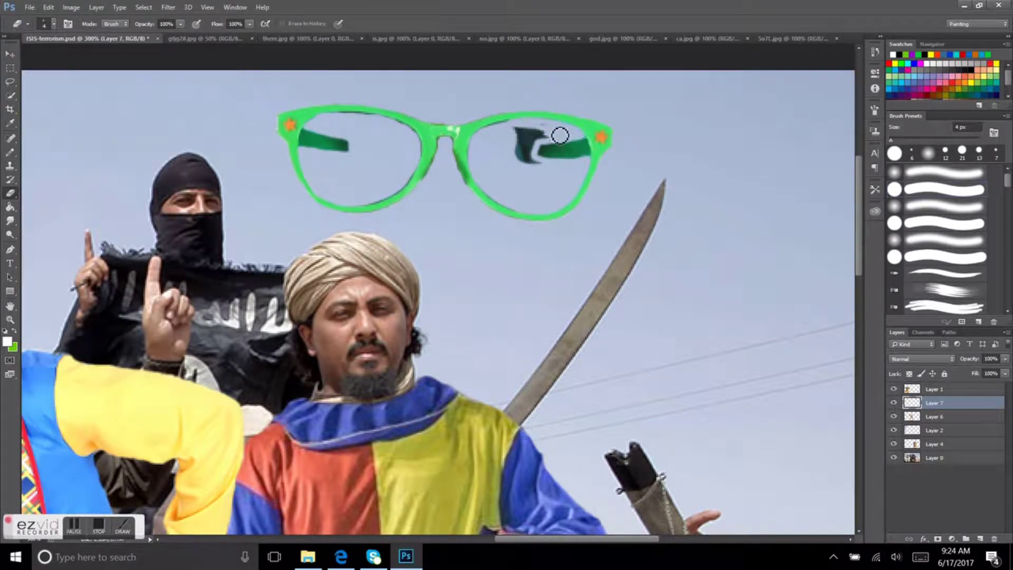
Step: Clear the right lens remnant at 13 px and move the glasses onto the turbaned man's face
click(54, 23)
drag(53, 59, 60, 59)
drag(520, 142, 526, 154)
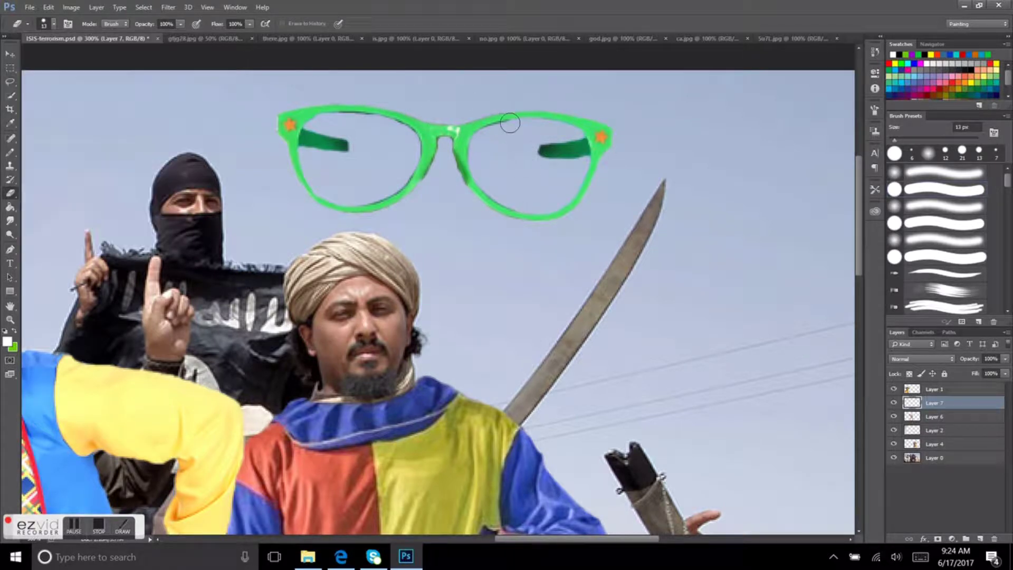
key(v)
drag(573, 155, 447, 320)
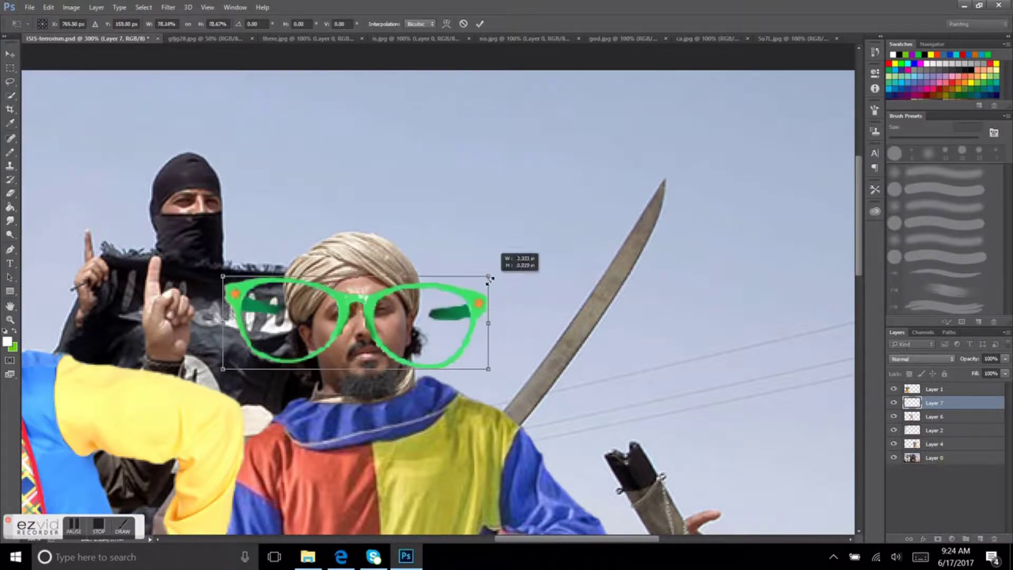
Step: Scale the glasses down to fit the turbaned man's face and commit the transform
key(ctrl+t)
drag(474, 285, 462, 287)
key(Return)
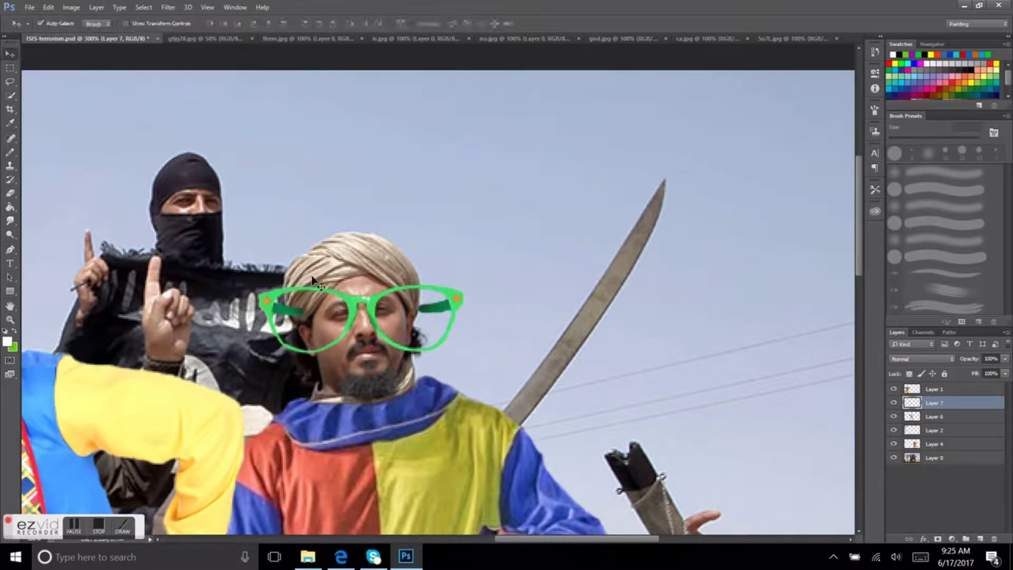
key(r)
key(e)
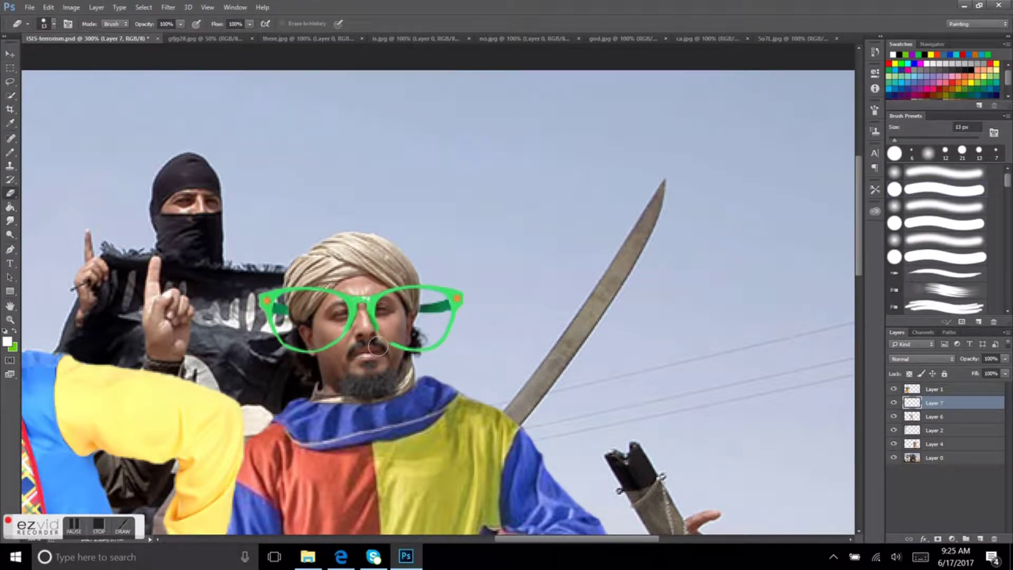
scroll(305, 299, down, 2)
key(ctrl+minus)
click(9, 54)
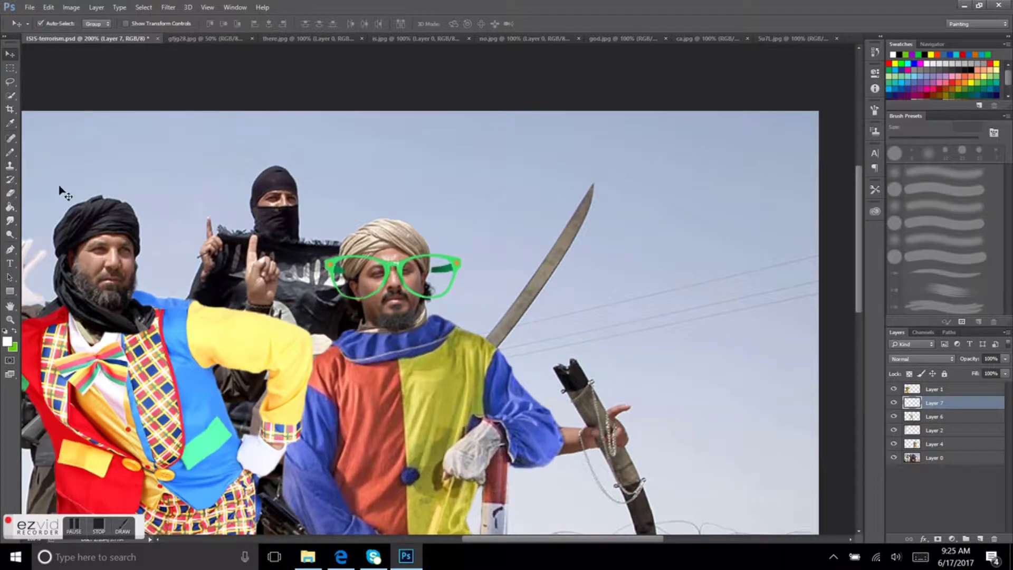
key(r)
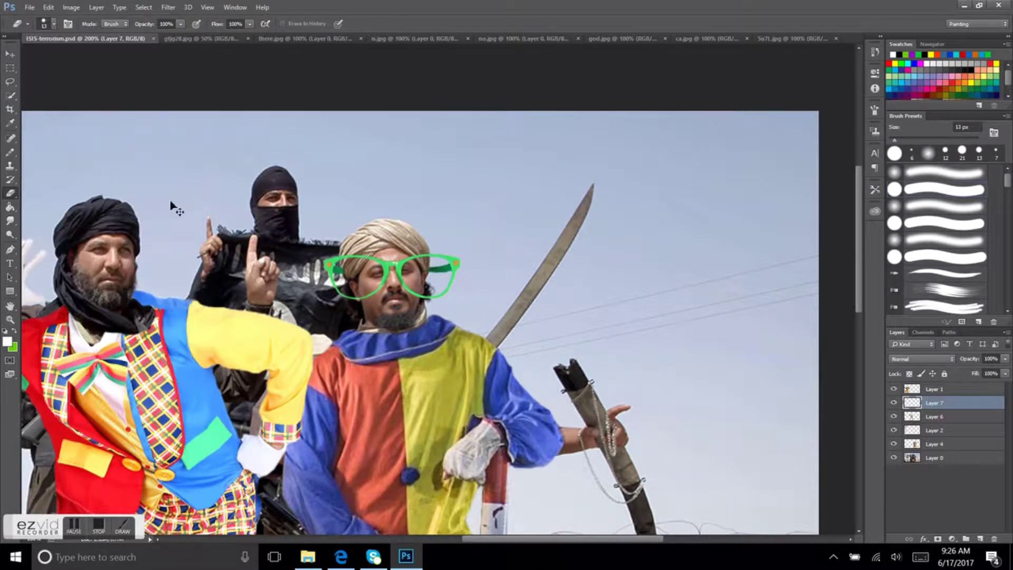
key(v)
Step: Duplicate the glasses layer as Layer 7 copy and bring up god.jpg
right_click(933, 403)
click(745, 129)
key(Return)
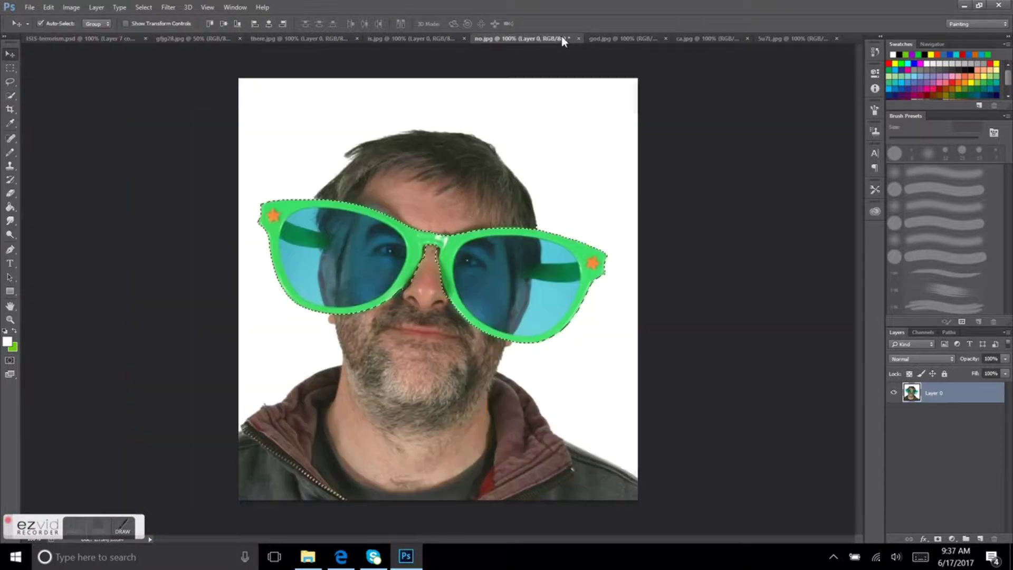
click(606, 38)
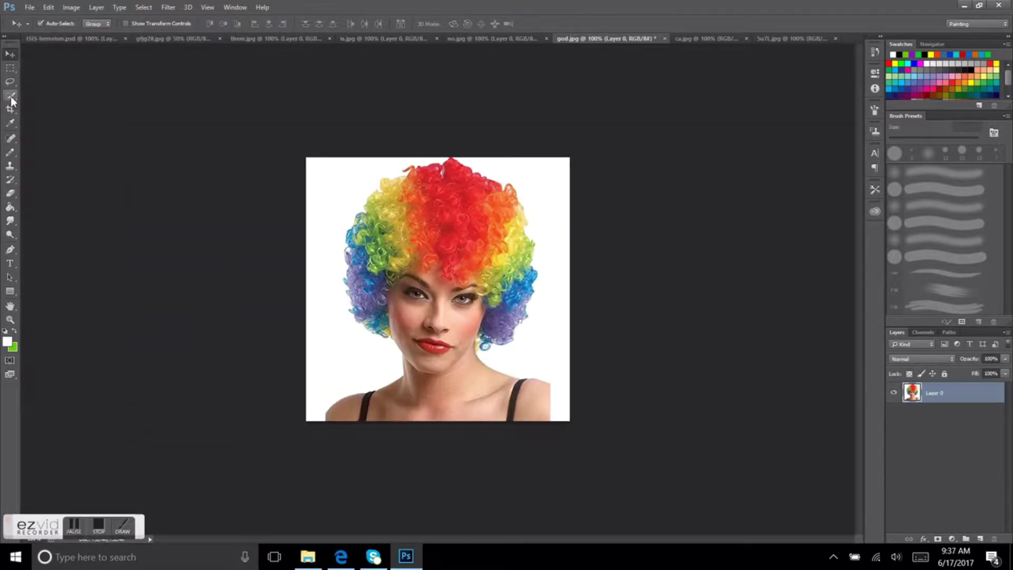
Step: Select the whole rainbow wig in god.jpg and drag it into the clown photo
key(w)
drag(520, 248, 456, 271)
drag(384, 298, 403, 274)
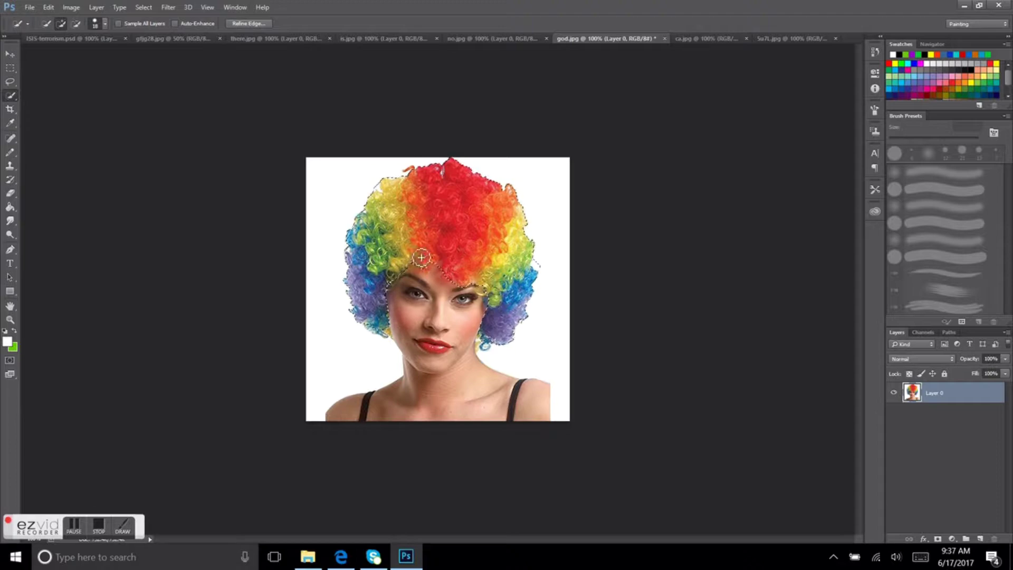
key(v)
drag(459, 281, 254, 192)
Step: Shrink the wig to about 35% on the left man's head, then reselect the wig
key(ctrl+t)
drag(335, 88, 287, 153)
mouse_move(254, 182)
mouse_down()
mouse_move(535, 179)
mouse_move(254, 184)
mouse_up()
click(479, 23)
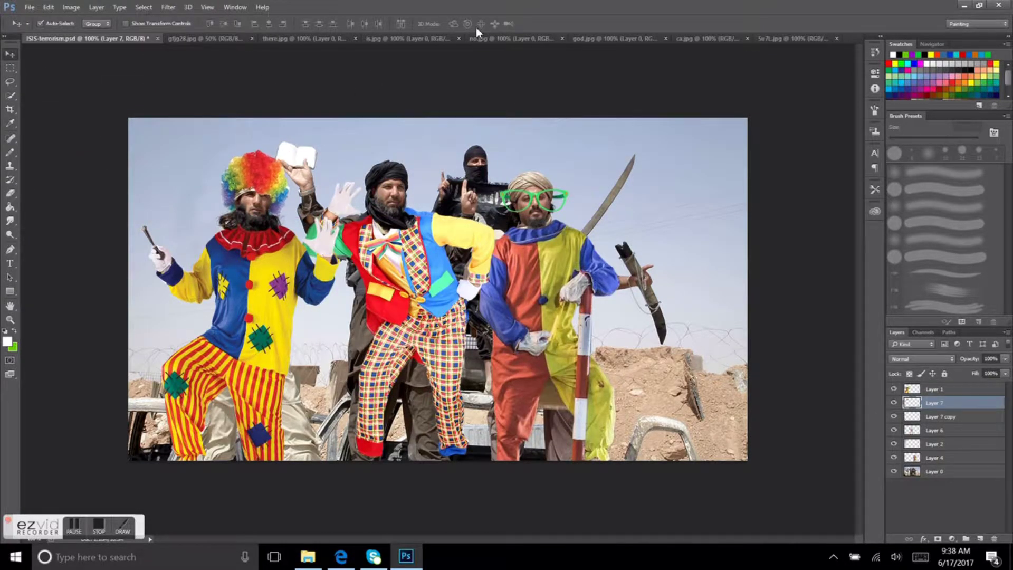
key(ctrl+plus)
key(ctrl+plus)
key(e)
click(44, 24)
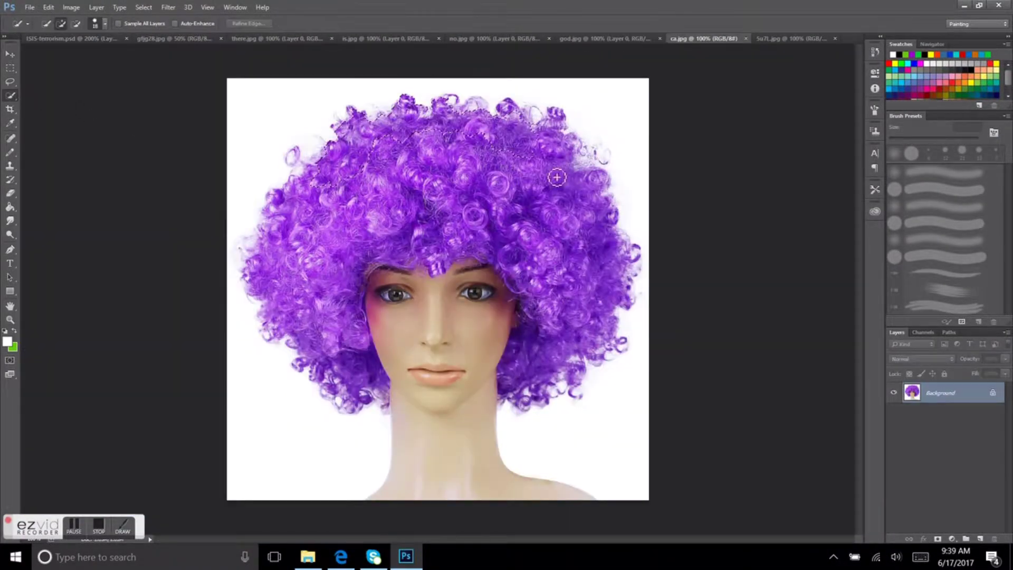
drag(556, 177, 499, 245)
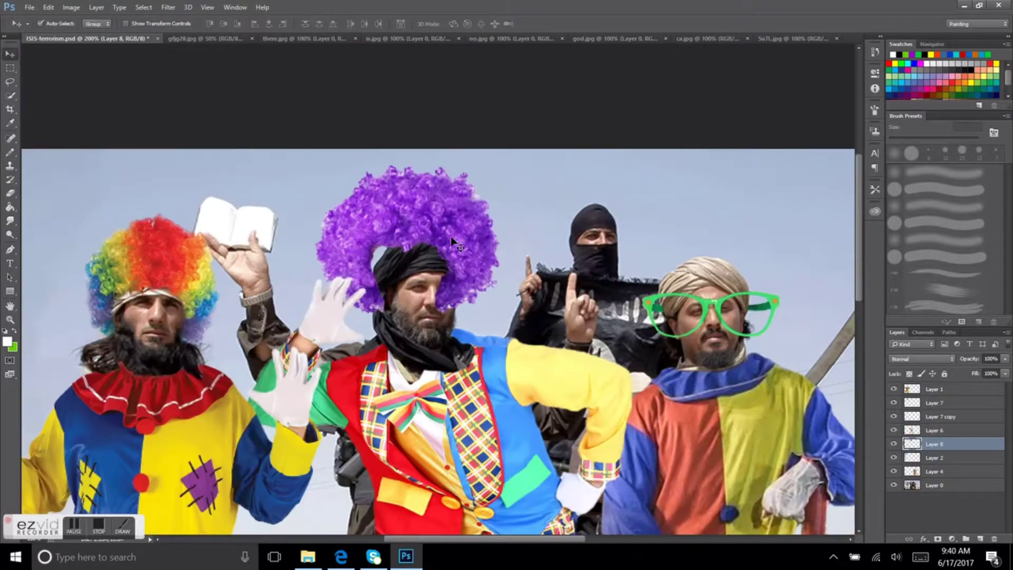
Step: Fit the purple wig on the middle man's head, flip it horizontally and save
drag(492, 203, 493, 212)
click(479, 24)
key(ctrl+t)
key(Return)
key(e)
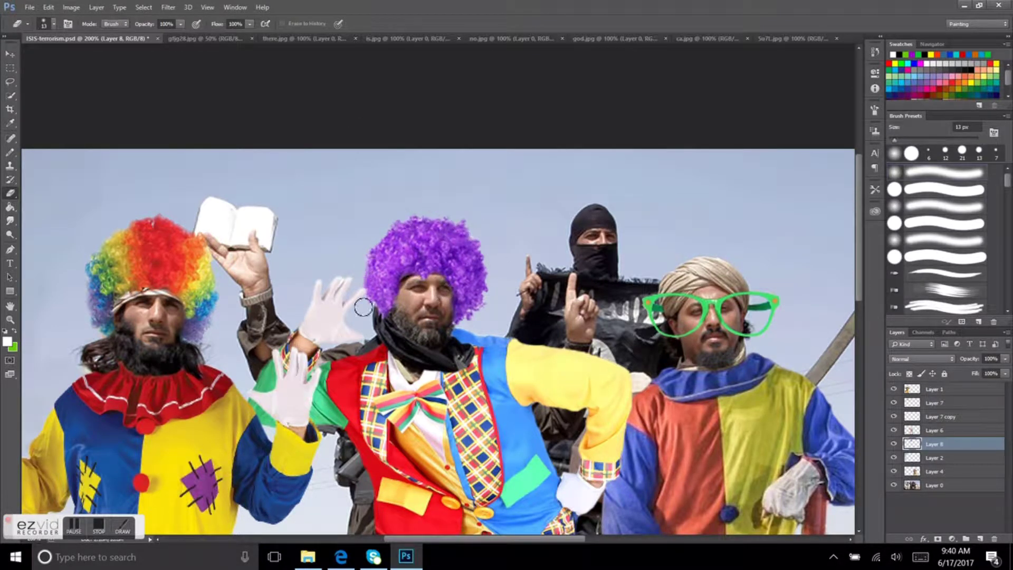
scroll(367, 297, up, 3)
key(ctrl+t)
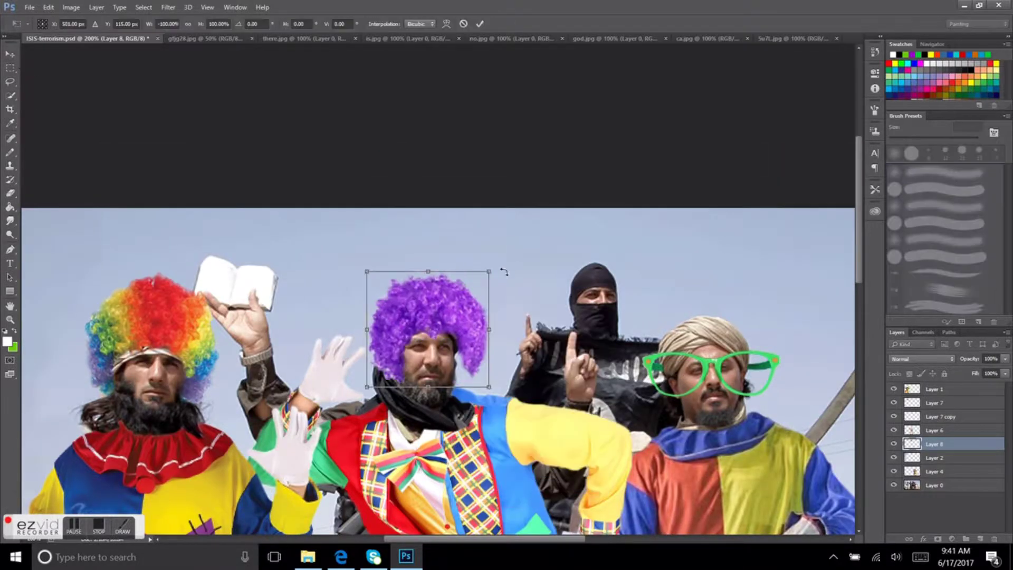
click(482, 21)
key(v)
Step: Copy the red ball image into the clown photo and shrink it to about 9%
click(706, 38)
key(ctrl+a)
key(ctrl+c)
click(84, 39)
key(ctrl+v)
key(ctrl+t)
mouse_move(429, 120)
mouse_down()
mouse_move(704, 122)
mouse_move(671, 232)
mouse_move(253, 211)
mouse_up()
Step: Put the red ball nose on the left clown and a duplicate on the middle clown
key(ctrl+plus)
drag(315, 254, 309, 238)
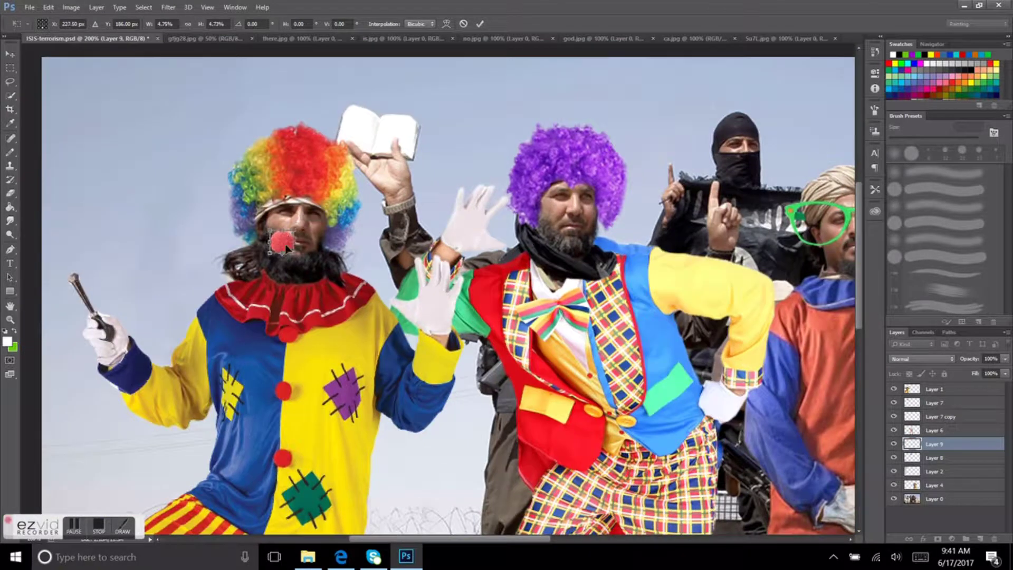
click(480, 23)
key(ctrl+shift+bracketright)
drag(295, 224, 575, 211)
key(ctrl+t)
click(480, 24)
Step: Duplicate the nose again and fit the third copy on the masked man
scroll(437, 295, right, 10)
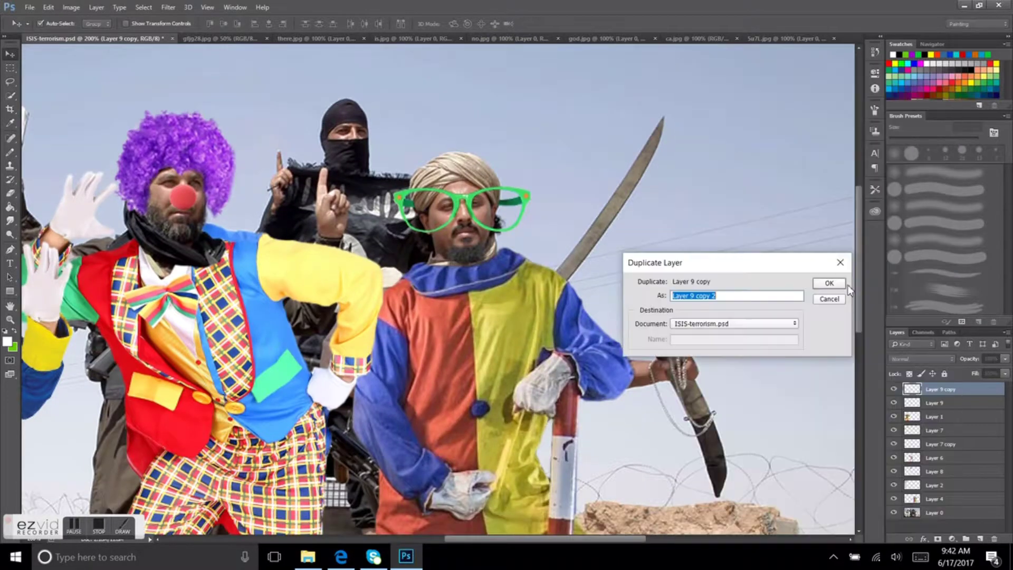
key(Return)
key(ctrl+t)
drag(369, 132, 350, 143)
key(Return)
key(ctrl+plus)
Step: Dismiss the Brightness/Contrast settings and set a 1 px Quick Selection brush on Layer 2
click(71, 7)
key(Escape)
click(30, 7)
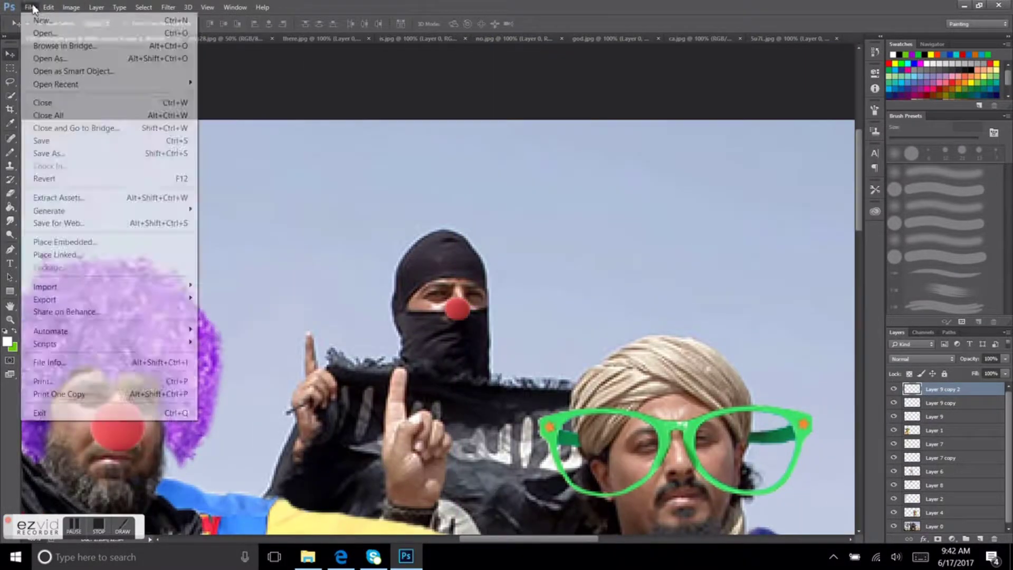
key(Escape)
key(e)
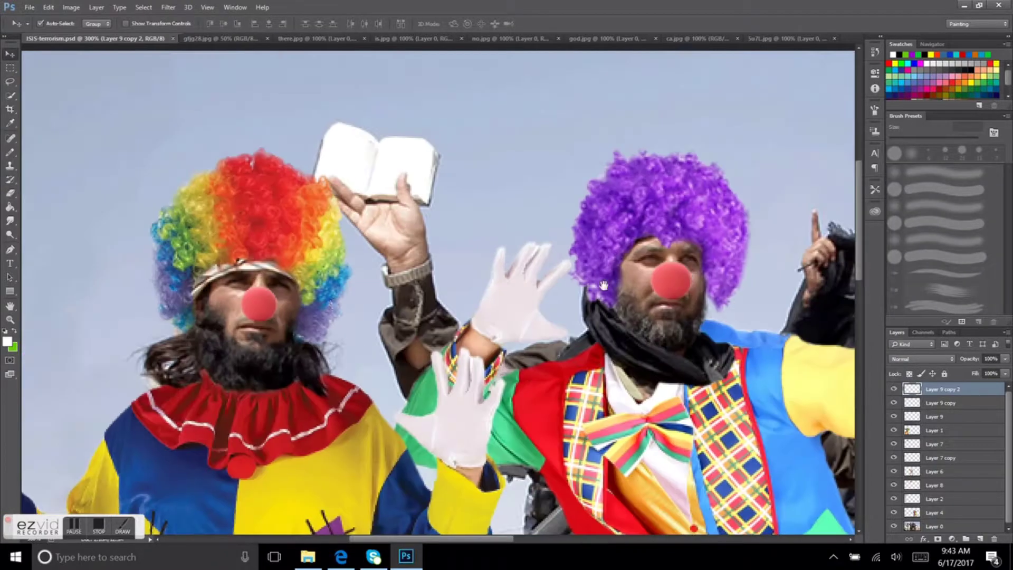
key(w)
click(105, 23)
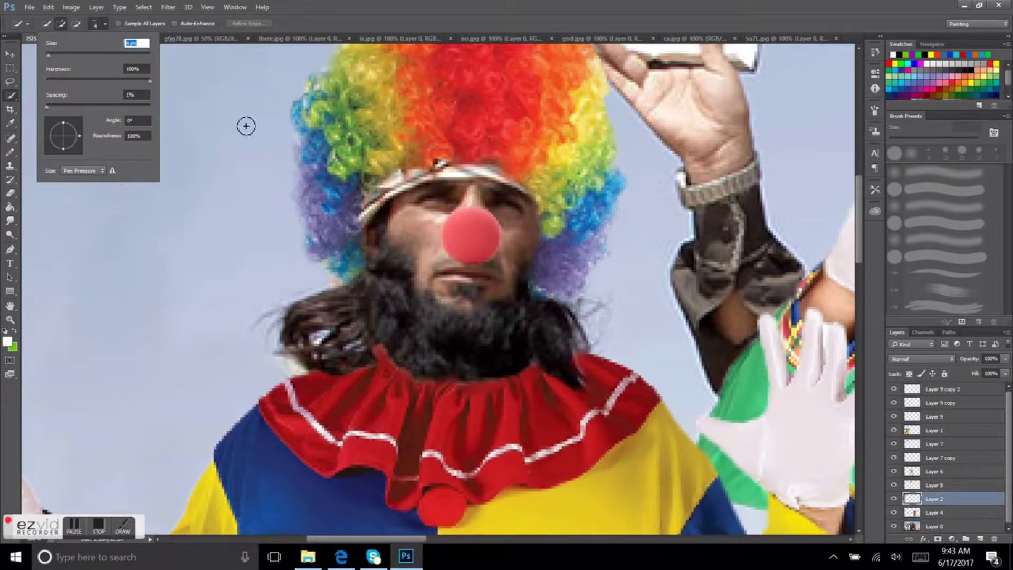
text(1)
key(Return)
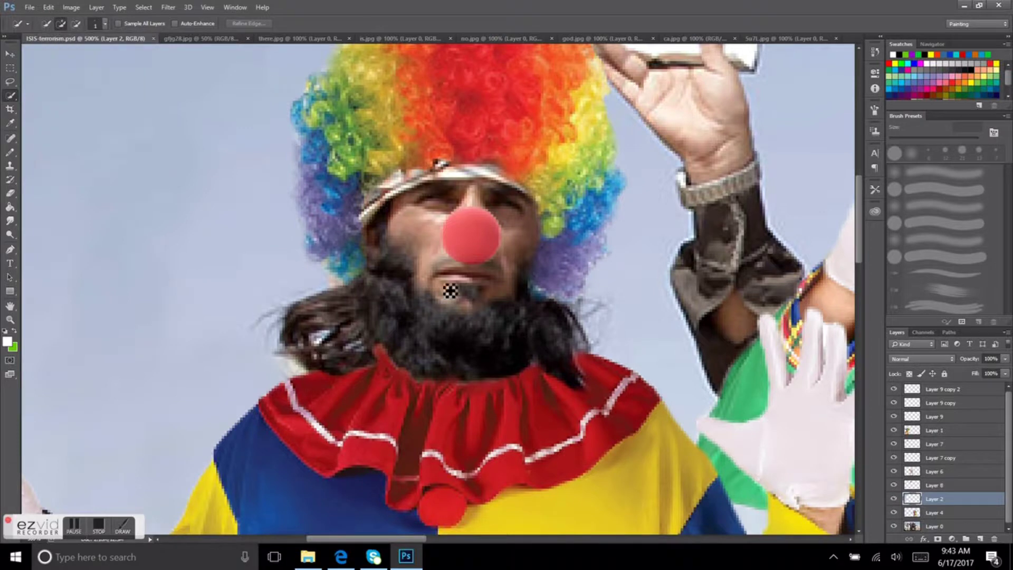
Step: Shift the selected lips to hue -14 and saturation +3, then deselect them
key(alt+comma)
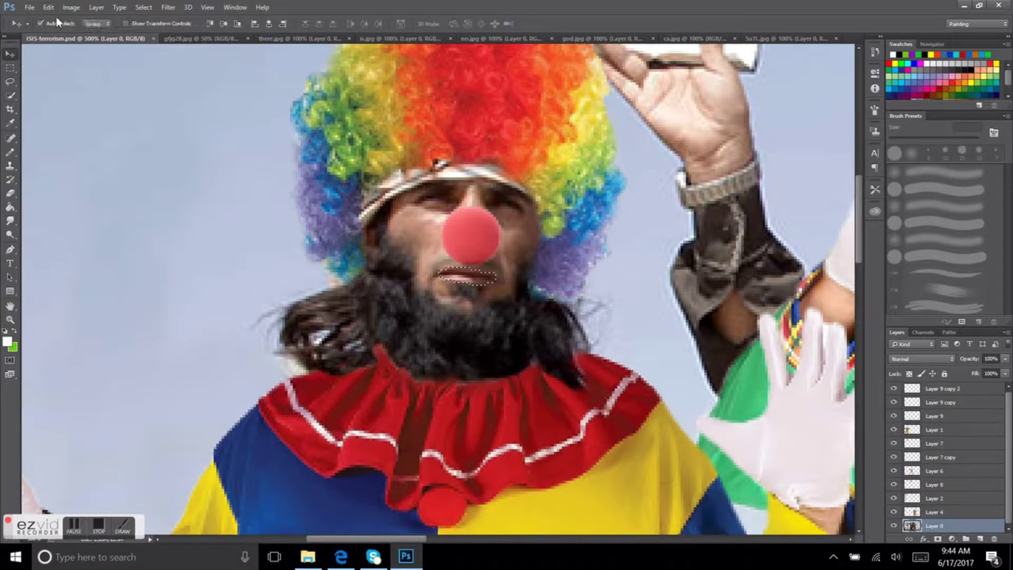
click(72, 7)
click(238, 91)
drag(712, 79, 662, 168)
drag(683, 241, 678, 268)
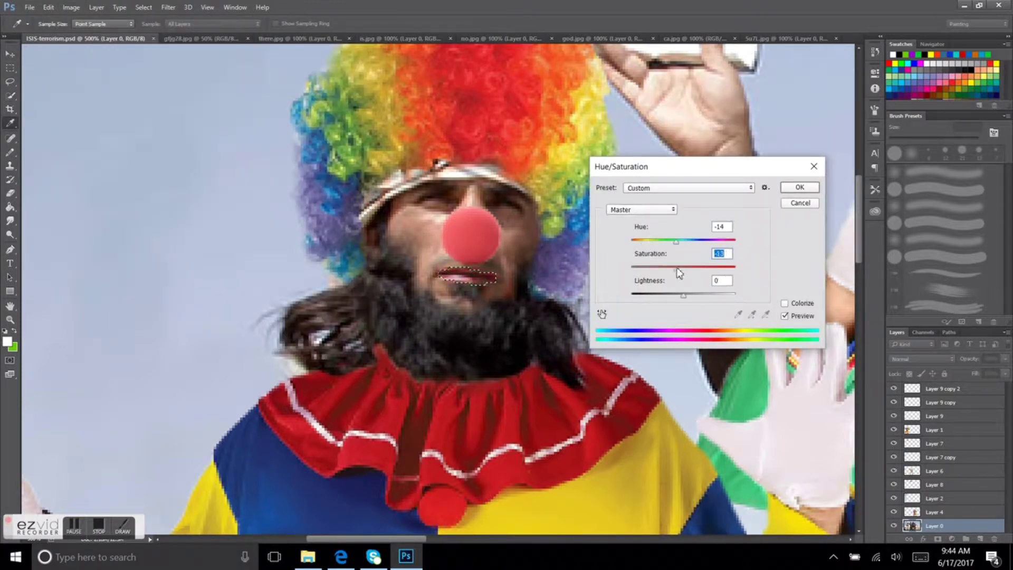
click(799, 187)
key(w)
right_click(500, 268)
click(518, 283)
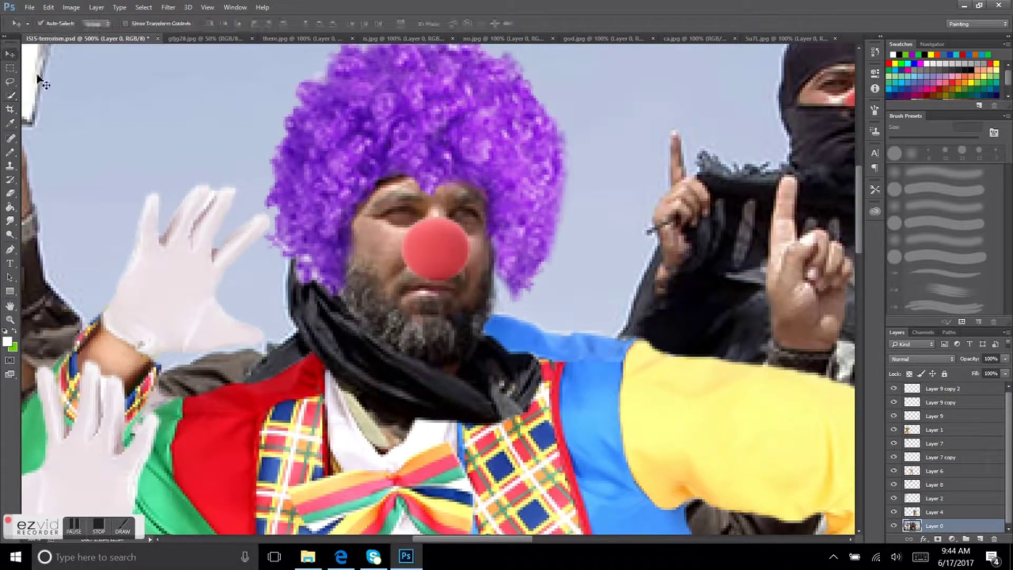
Step: Tint the middle clown's lips purple with Hue/Saturation
click(72, 7)
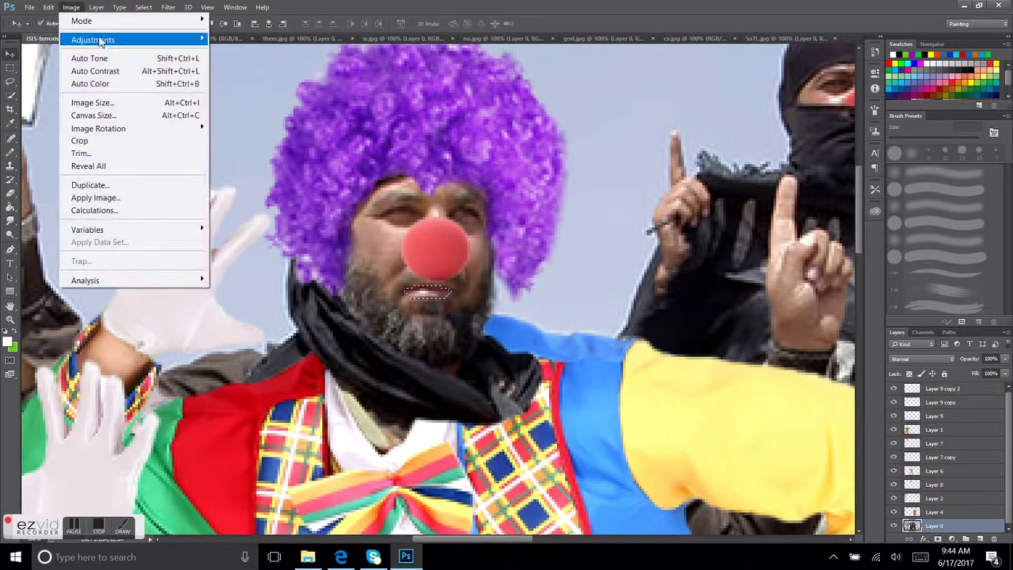
click(237, 91)
drag(685, 165, 669, 200)
drag(642, 276, 628, 277)
click(779, 222)
key(v)
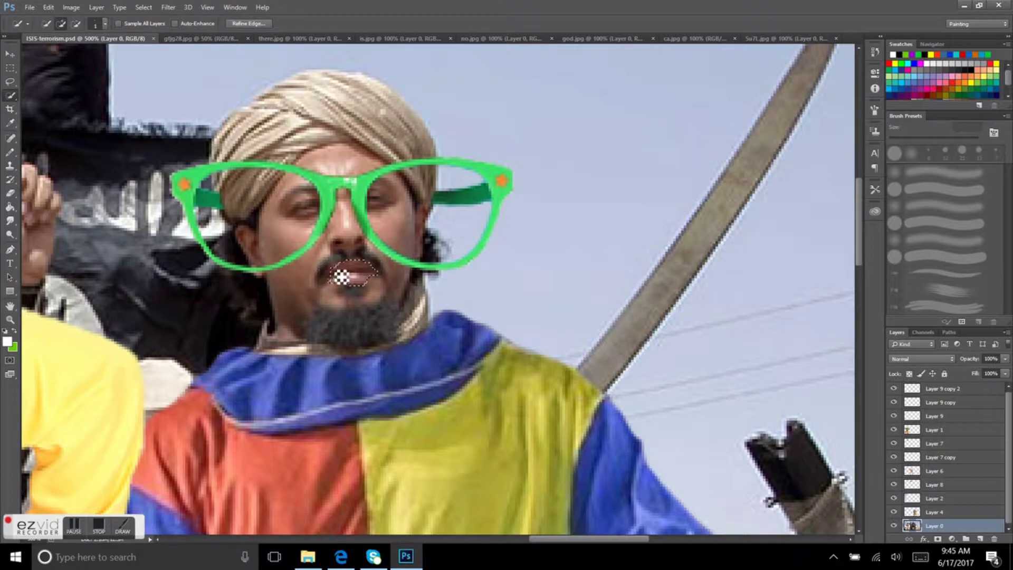
Step: Tint the turbaned man's lips yellow with Hue/Saturation
click(71, 7)
click(395, 110)
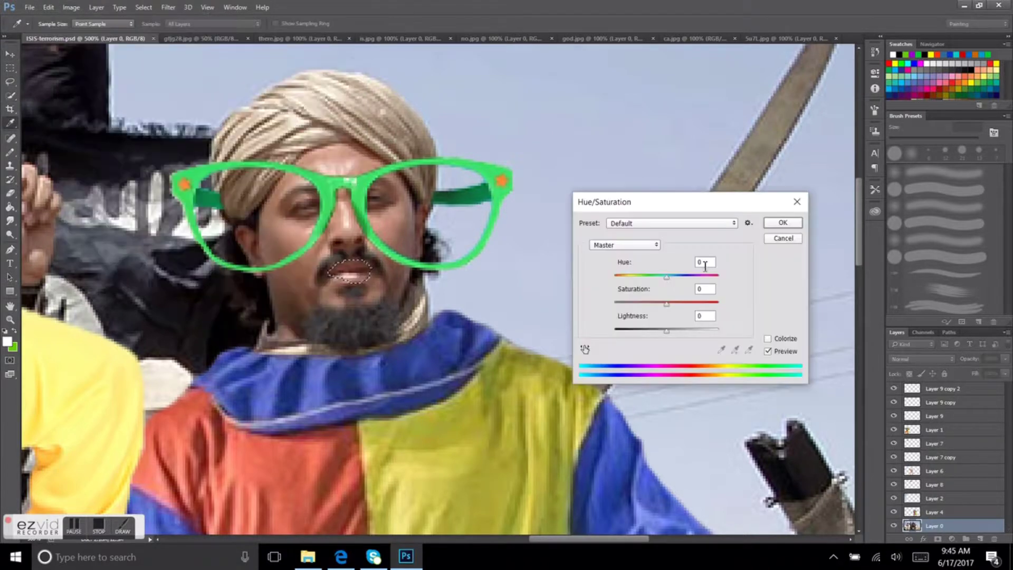
drag(678, 284, 696, 285)
key(Return)
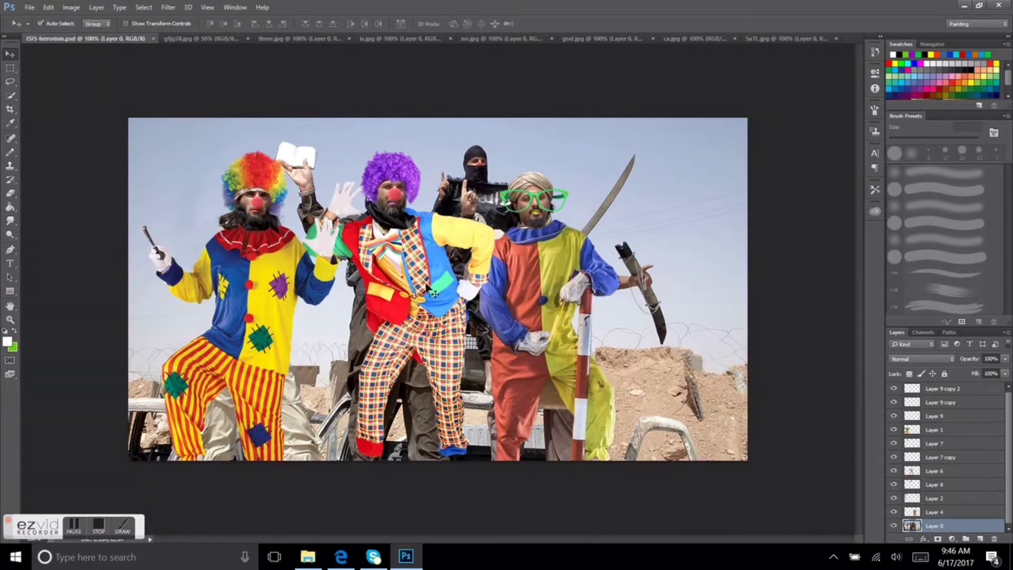
Step: Pull in the photo's right edge and clone sky over the raised book and weapon arm
key(c)
drag(746, 289, 692, 285)
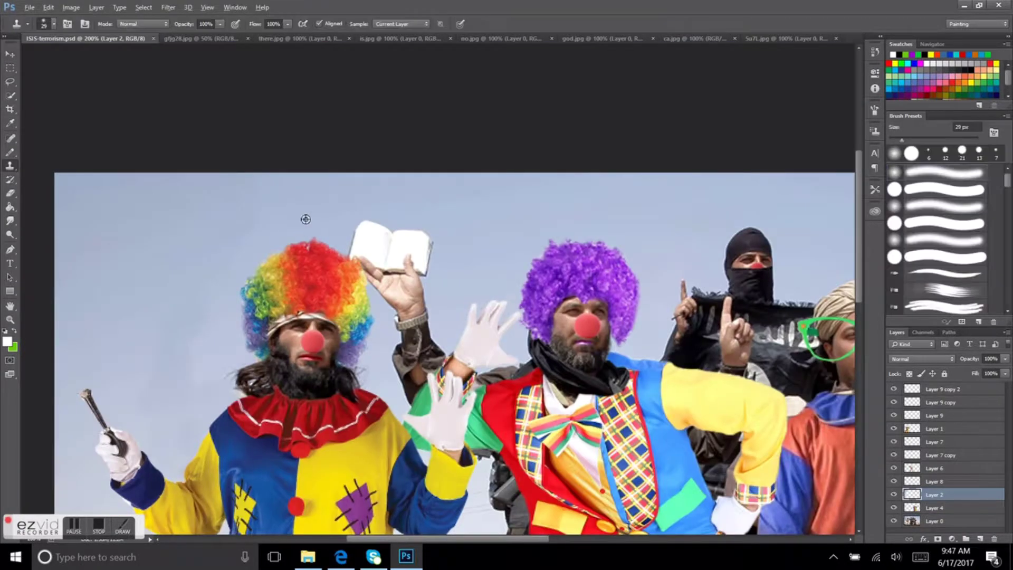
click(934, 521)
mouse_move(364, 221)
mouse_down()
mouse_move(417, 248)
mouse_move(372, 242)
mouse_move(453, 265)
mouse_up()
mouse_move(401, 287)
mouse_down()
mouse_move(391, 317)
mouse_move(416, 343)
mouse_move(422, 366)
mouse_move(411, 361)
mouse_up()
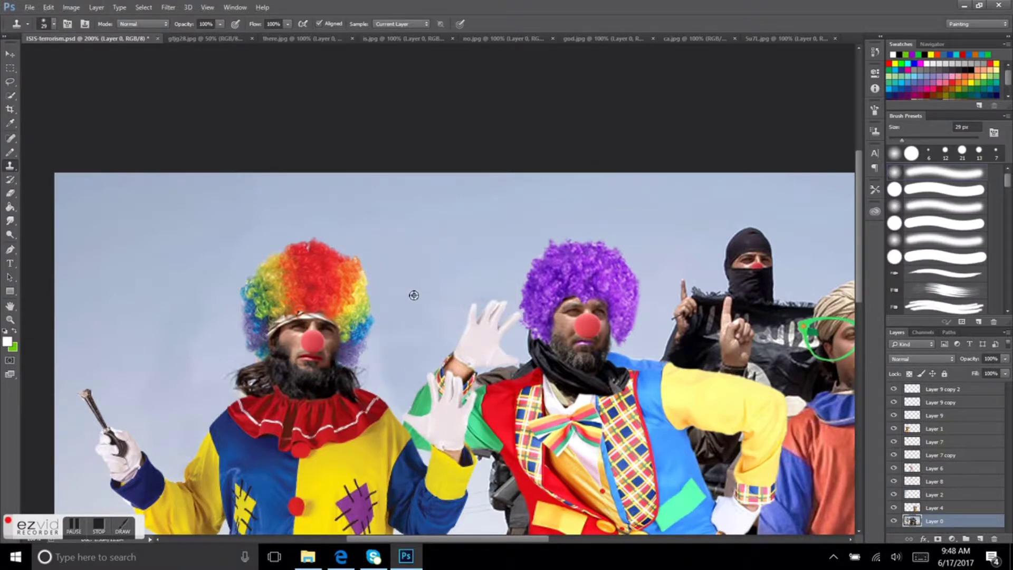
Step: Crop the photo's sides in to make it narrower
scroll(391, 253, down, 3)
scroll(379, 237, right, 4)
key(ctrl+1)
key(v)
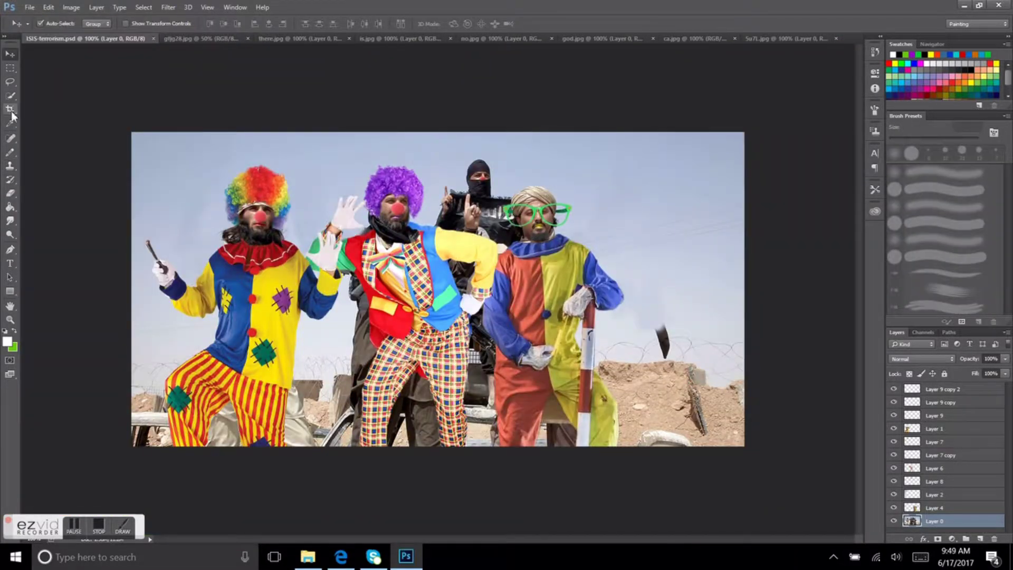
key(c)
key(Return)
key(v)
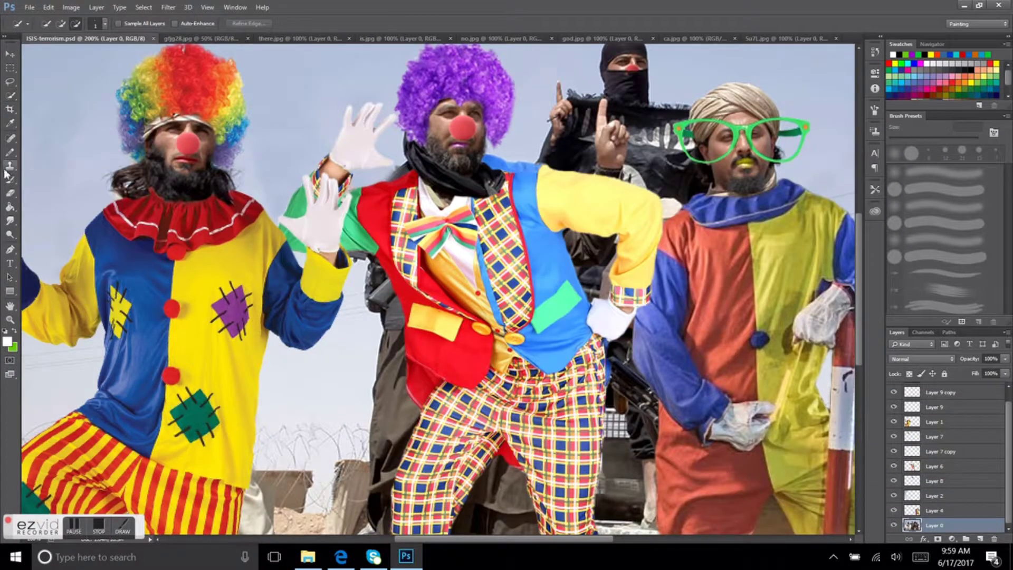
Step: Clone sky over the dark figure between the rainbow-wig and purple-wig clowns
key(s)
drag(372, 306, 367, 261)
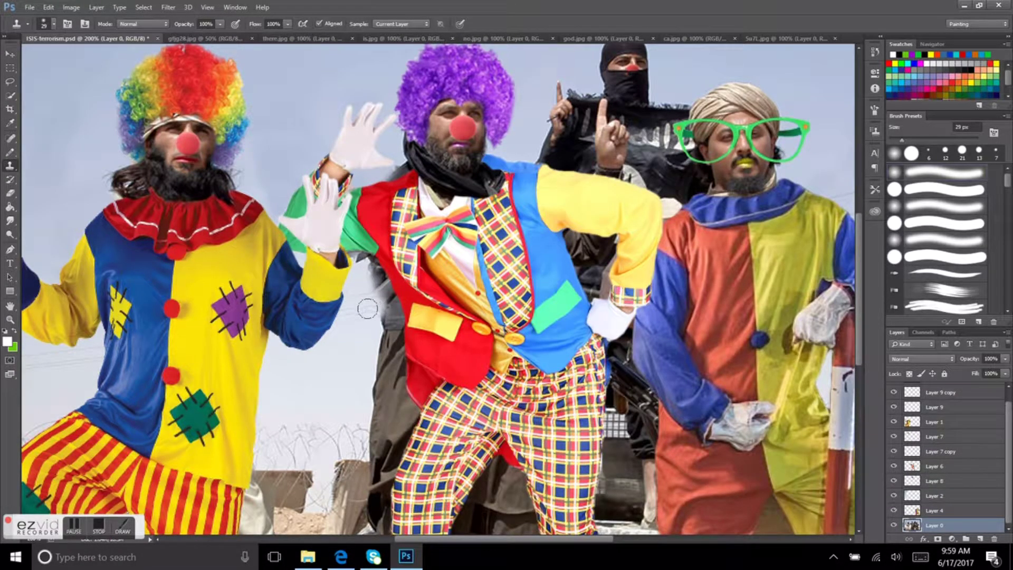
drag(368, 308, 379, 282)
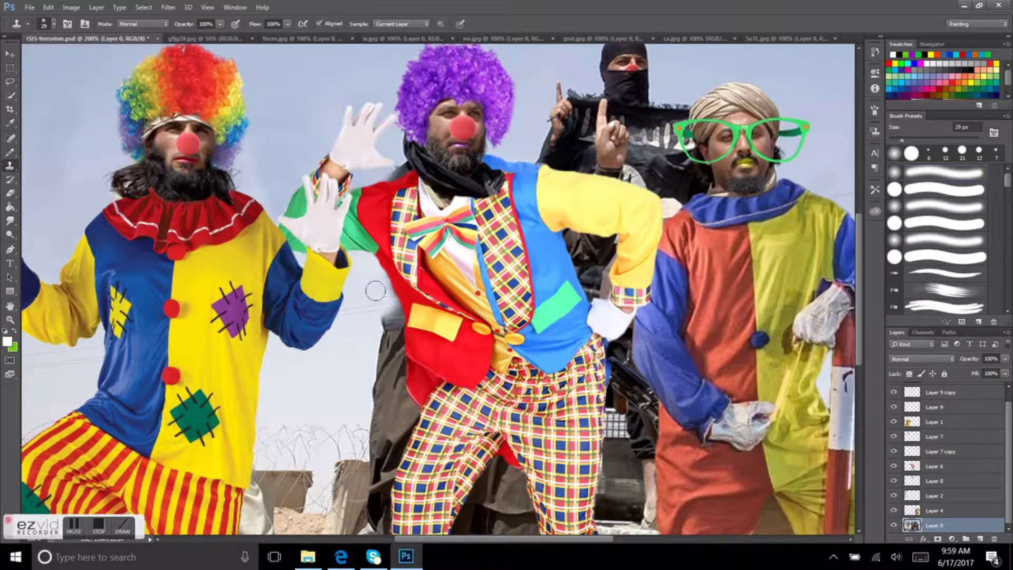
mouse_move(395, 337)
mouse_down()
mouse_move(382, 355)
mouse_move(416, 353)
mouse_up()
scroll(382, 355, down, 3)
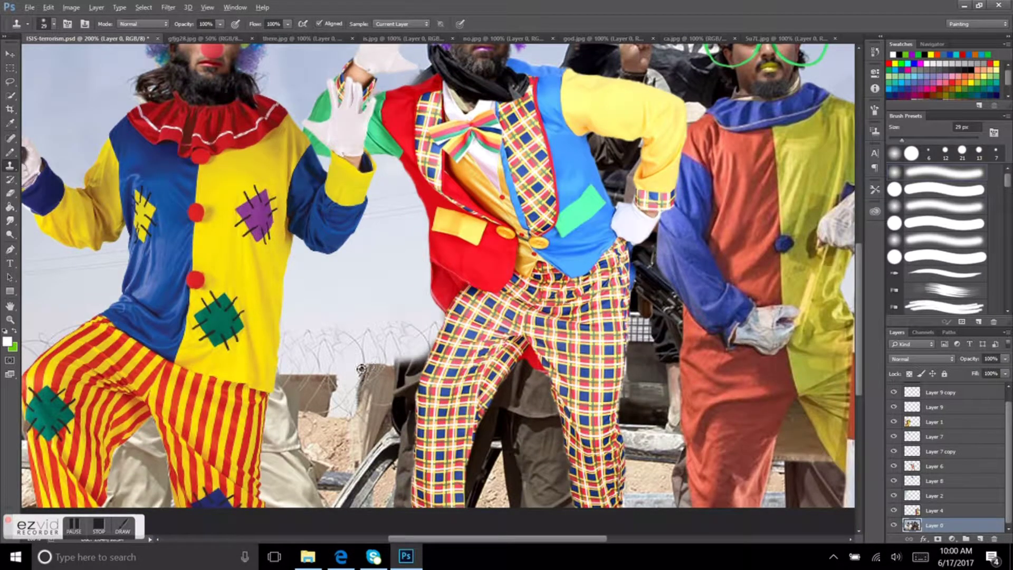
scroll(274, 166, up, 5)
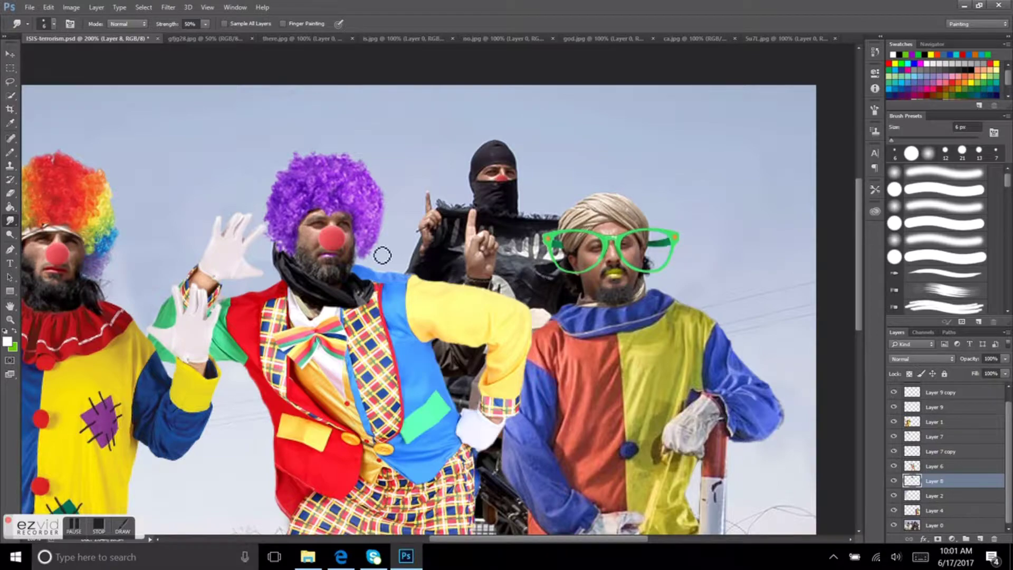
key(v)
scroll(211, 211, down, 10)
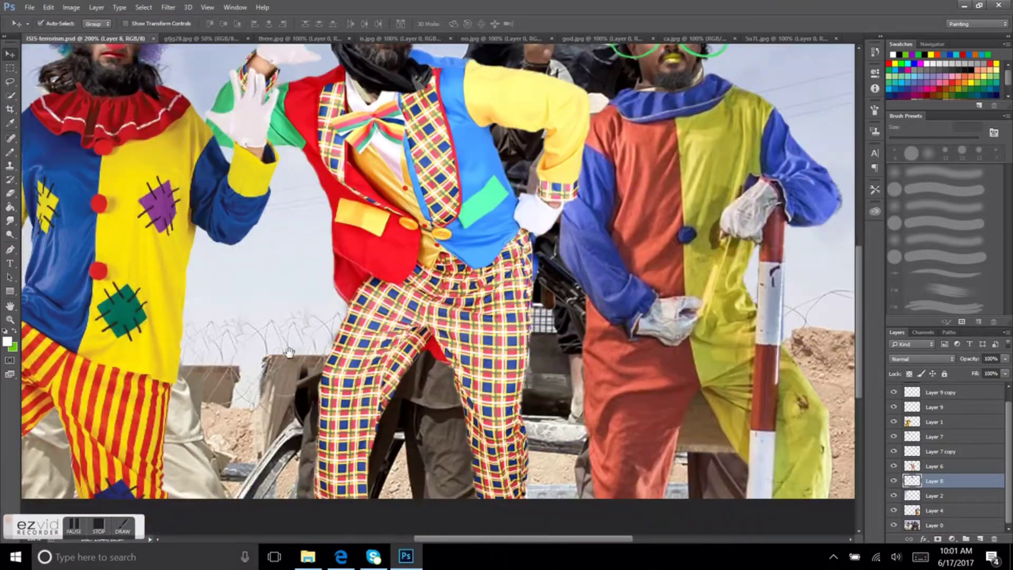
scroll(105, 184, left, 5)
scroll(422, 211, right, 5)
key(ctrl+minus)
Step: Raise the bottom crop edge to trim the strip along the photo's bottom
key(c)
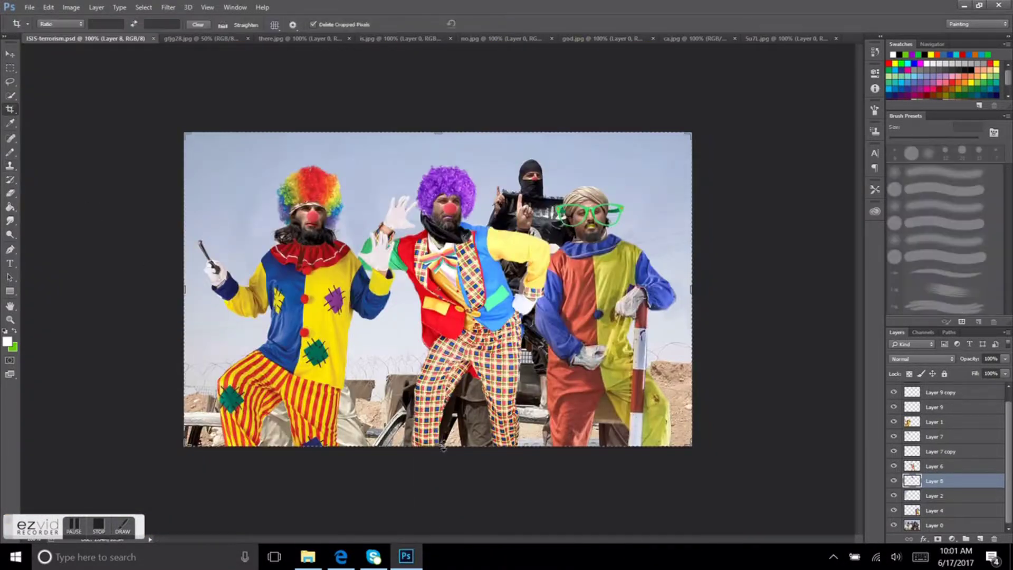
drag(437, 462, 448, 430)
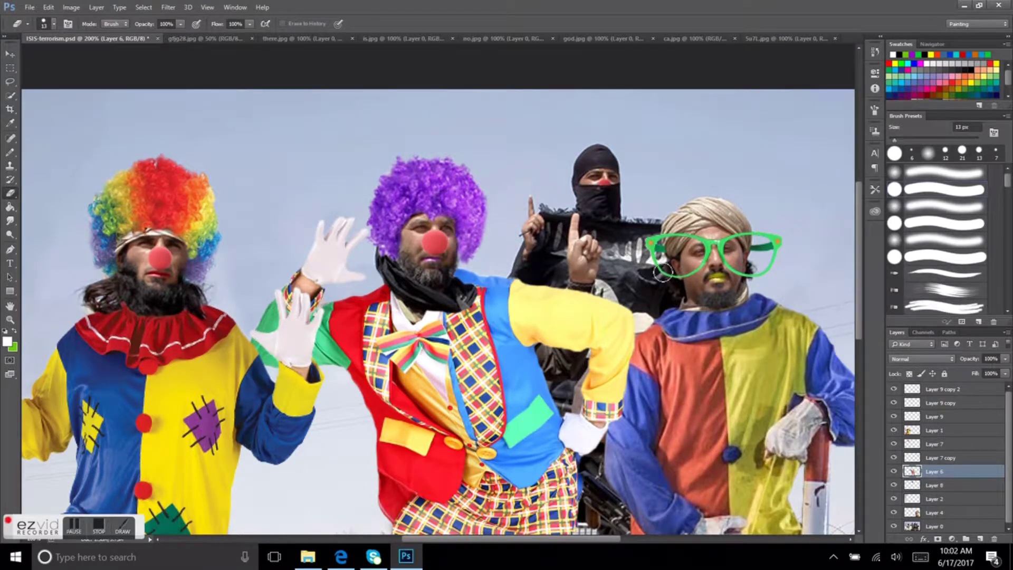
scroll(528, 316, down, 5)
key(alt+shift+bracketleft)
key(s)
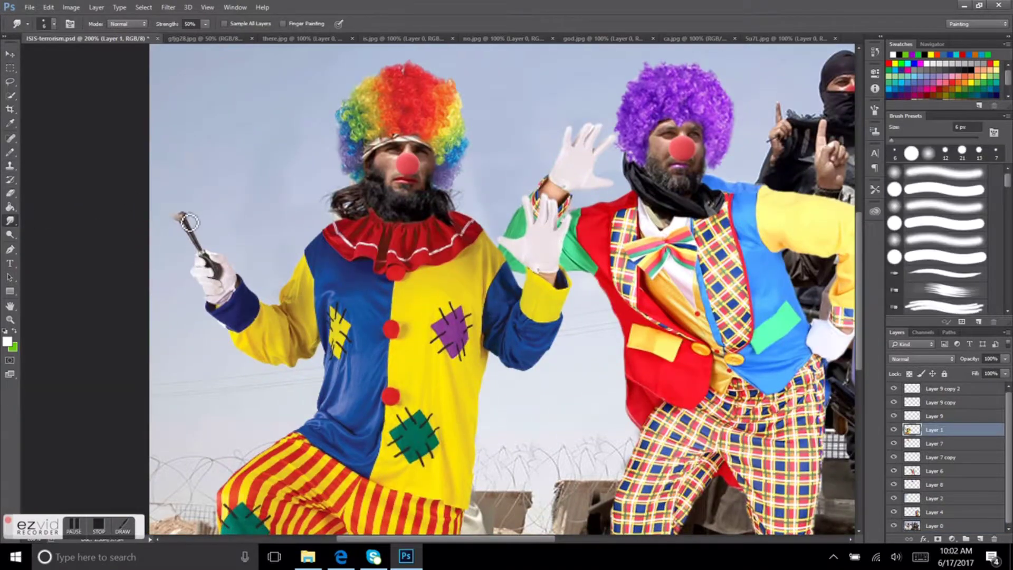
key(e)
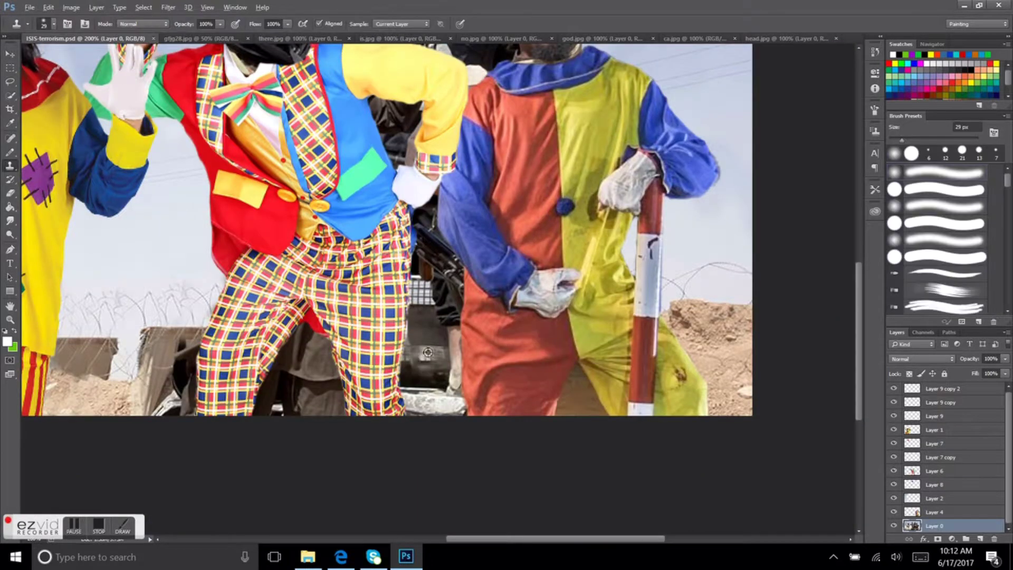
Step: Clone concrete and wire-fence texture over the dark gap between the clowns' legs
drag(310, 338, 332, 404)
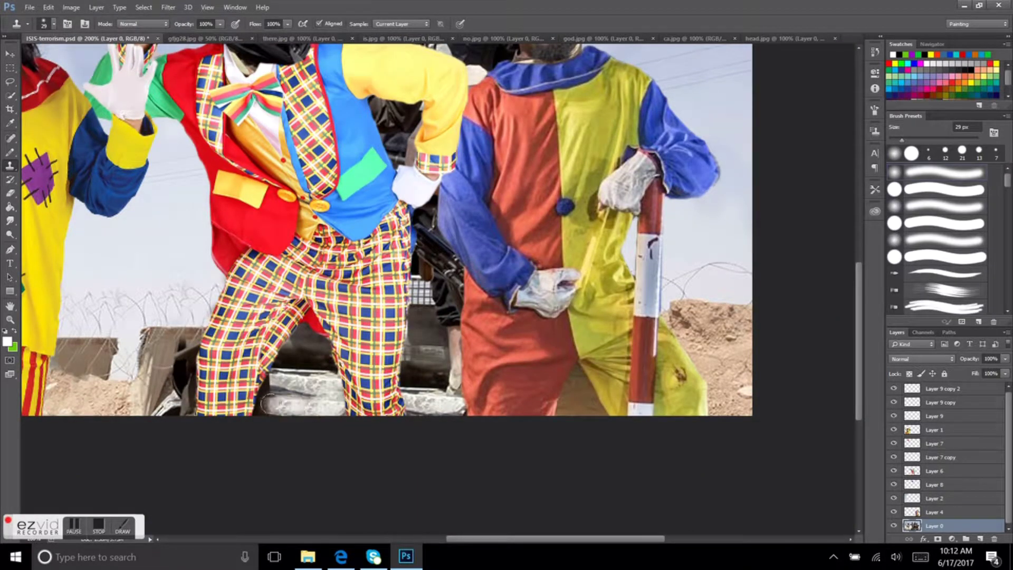
scroll(561, 445, down, 1)
scroll(560, 370, up, 3)
drag(526, 356, 571, 311)
scroll(333, 410, up, 3)
drag(451, 336, 452, 311)
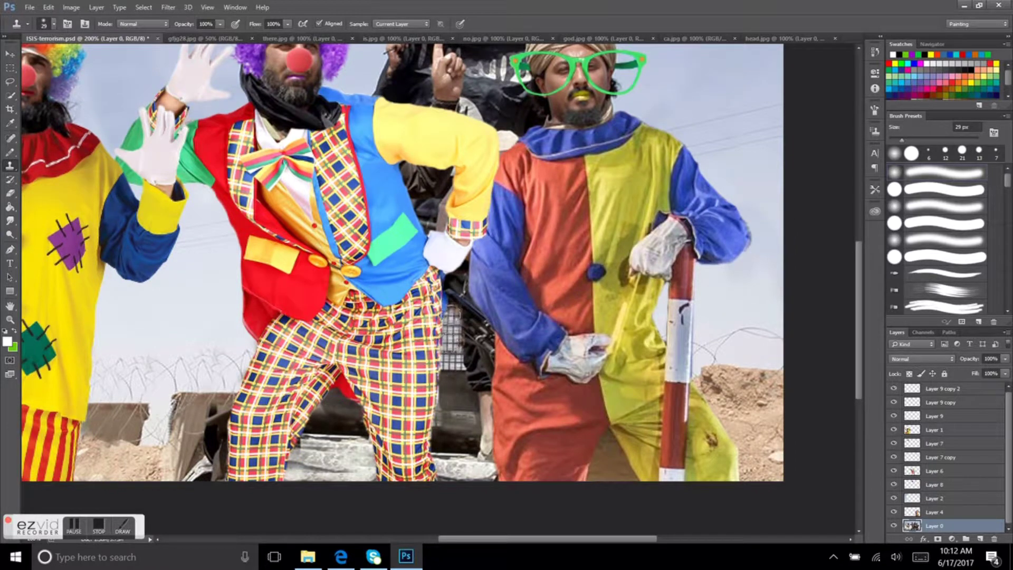
drag(447, 354, 462, 316)
scroll(466, 311, down, 3)
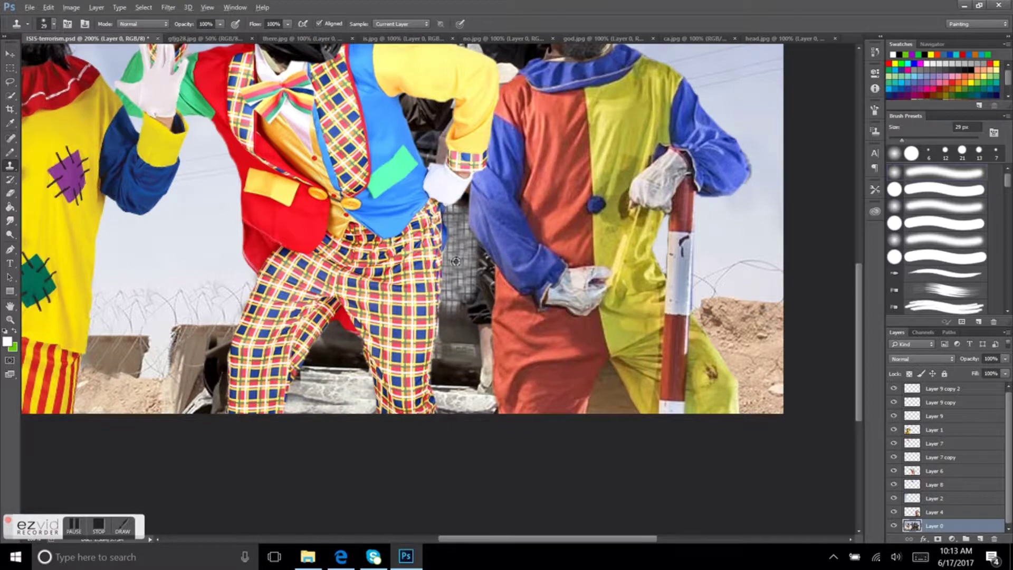
drag(455, 304, 473, 314)
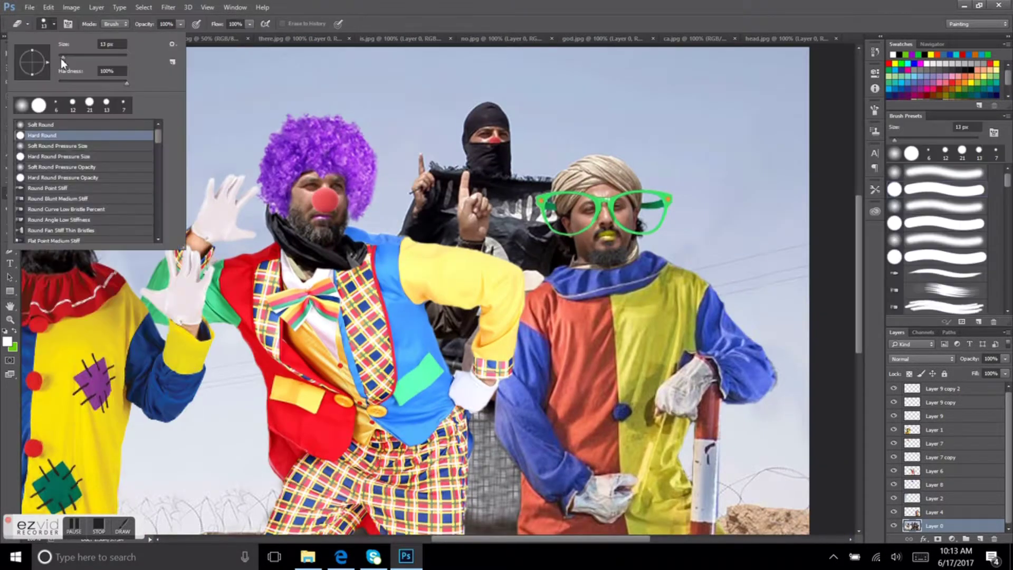
drag(62, 63, 57, 54)
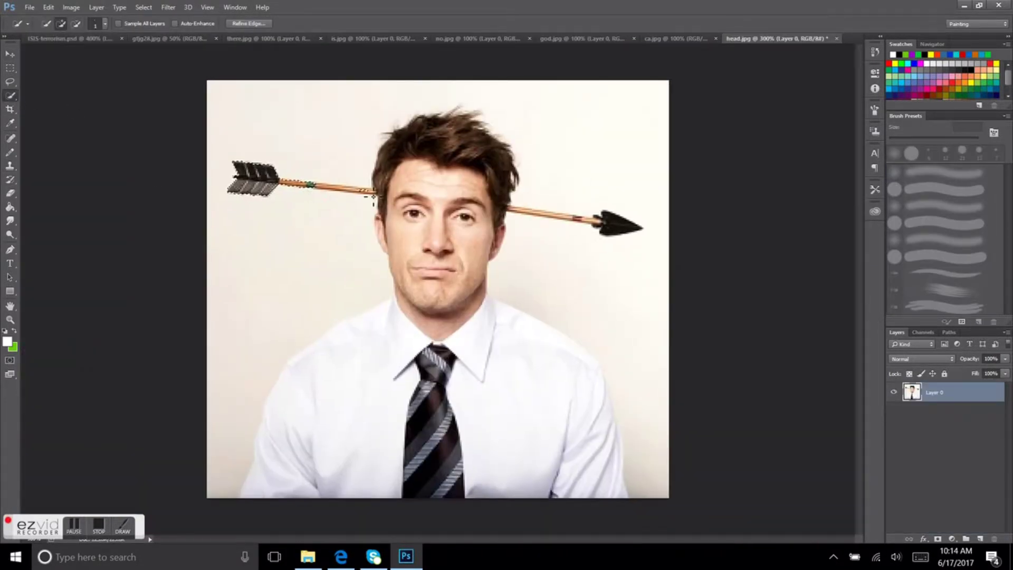
Step: Bring both arrow halves from head.jpg into the clown photo, erasing their overlaps
key(v)
drag(346, 194, 293, 185)
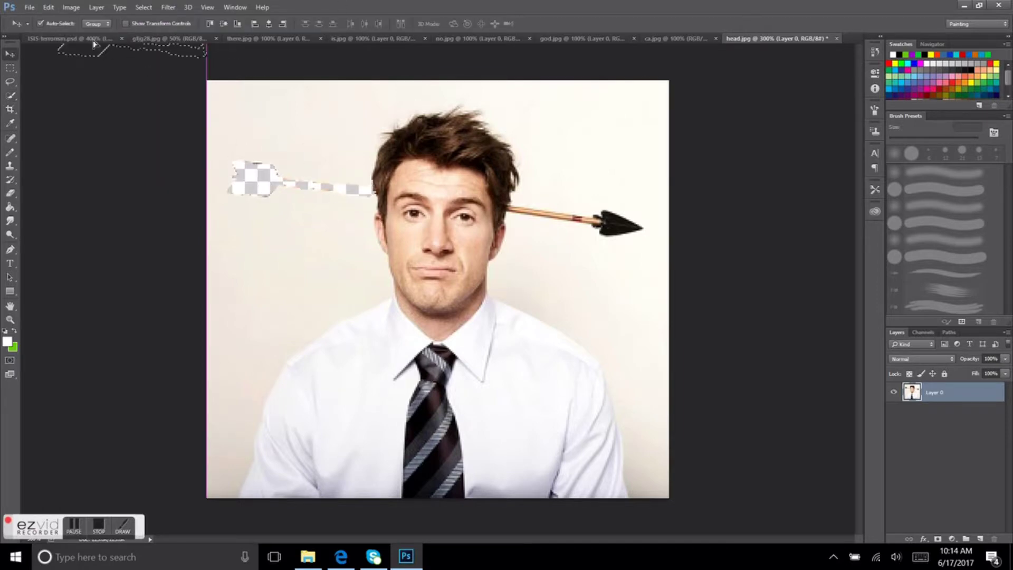
key(e)
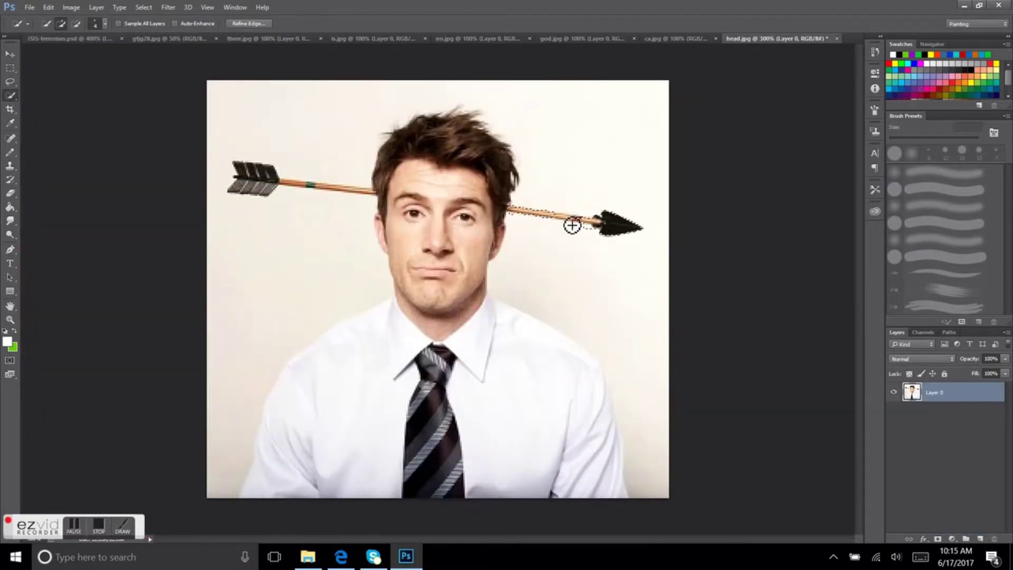
key(v)
drag(609, 239, 601, 174)
key(e)
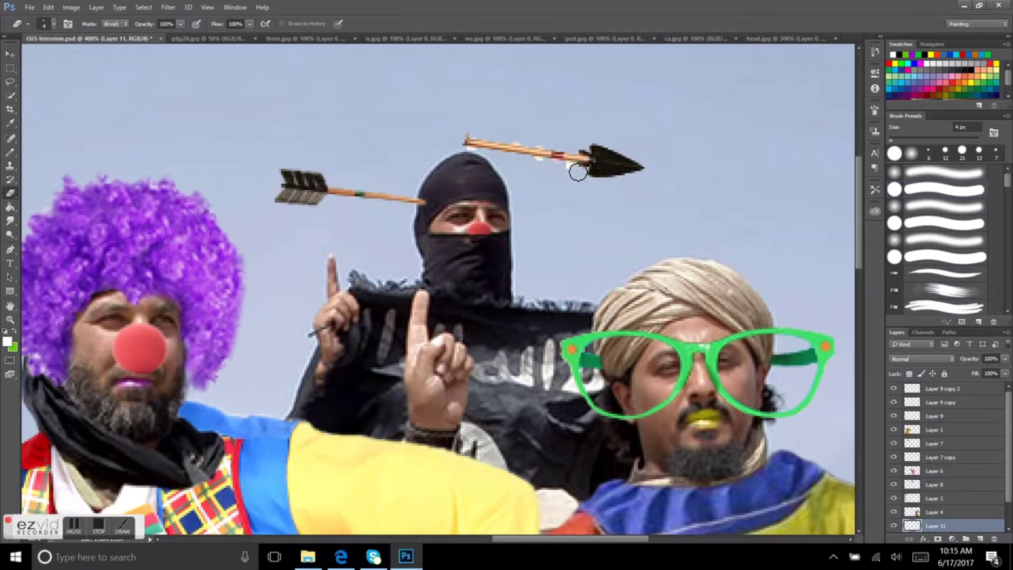
Step: Move the arrow tip down so it pierces the masked man's head
key(v)
drag(602, 174, 609, 239)
key(ctrl+t)
key(Return)
key(e)
Step: Save the edited clown photo and zoom out to view it whole
click(19, 52)
key(ctrl+s)
key(ctrl+minus)
key(ctrl+minus)
key(ctrl+minus)
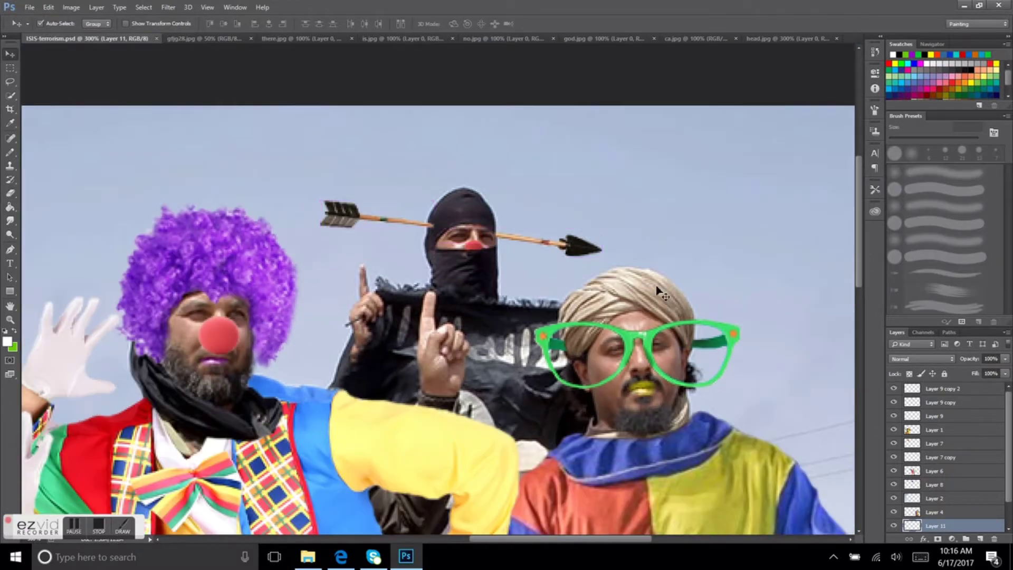
click(568, 316)
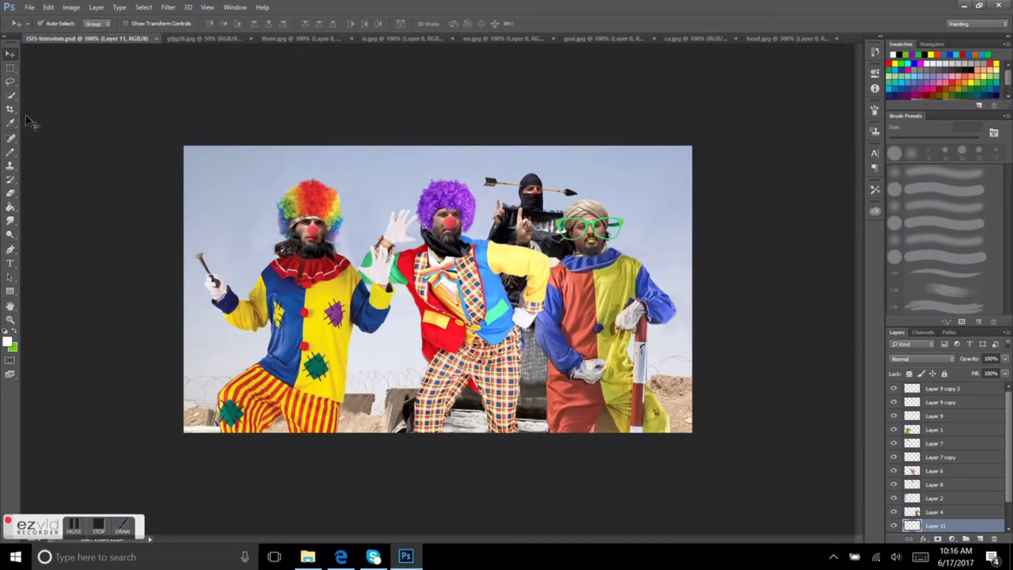
Step: Activate the Crop tool on the finished clown composite
key(c)
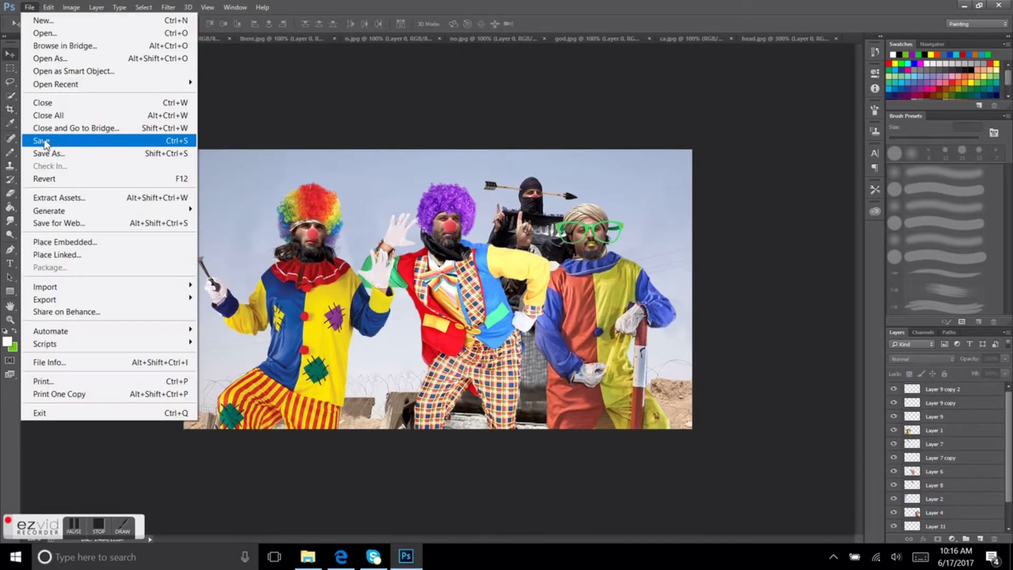